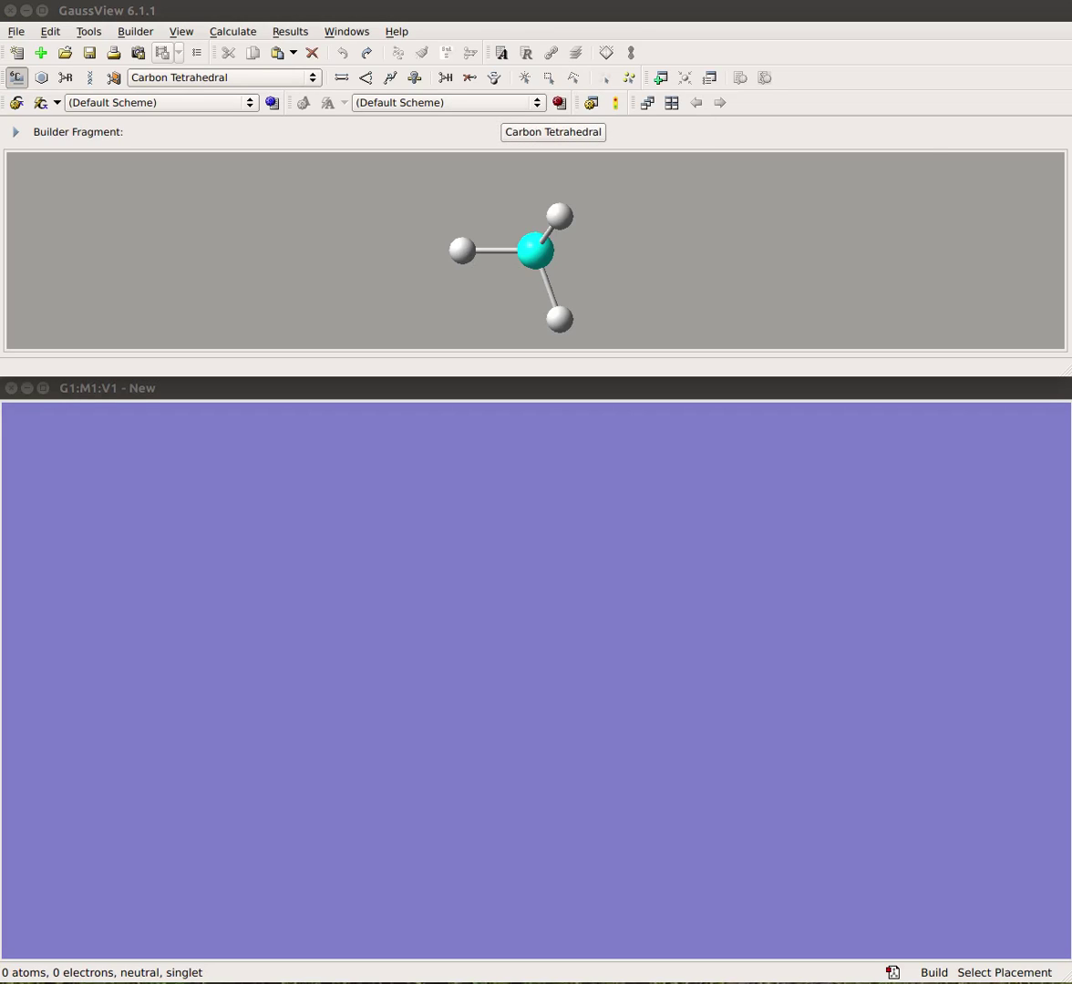
Place a water molecule (H2O) using the oxygen fragment from the Element Fragments table.
left_click(554, 132)
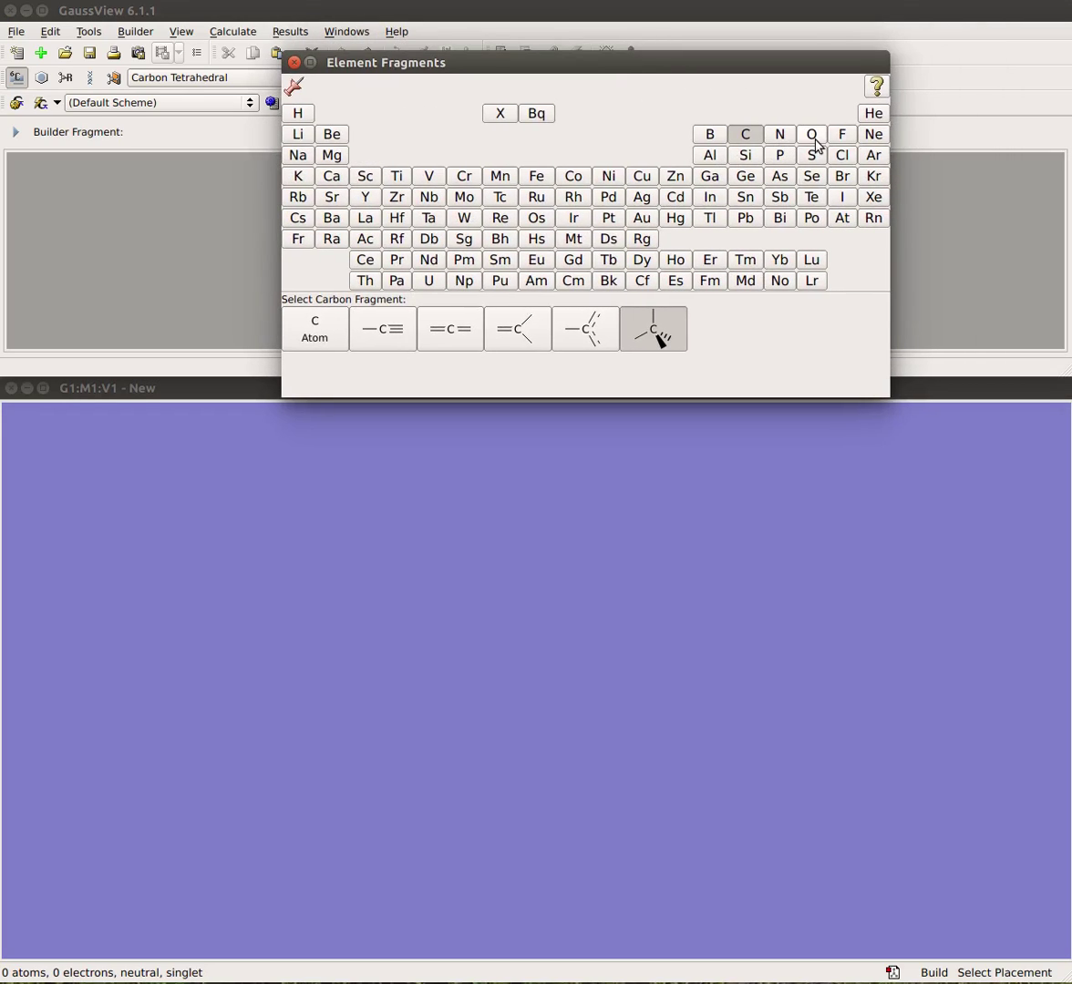
left_click(812, 137)
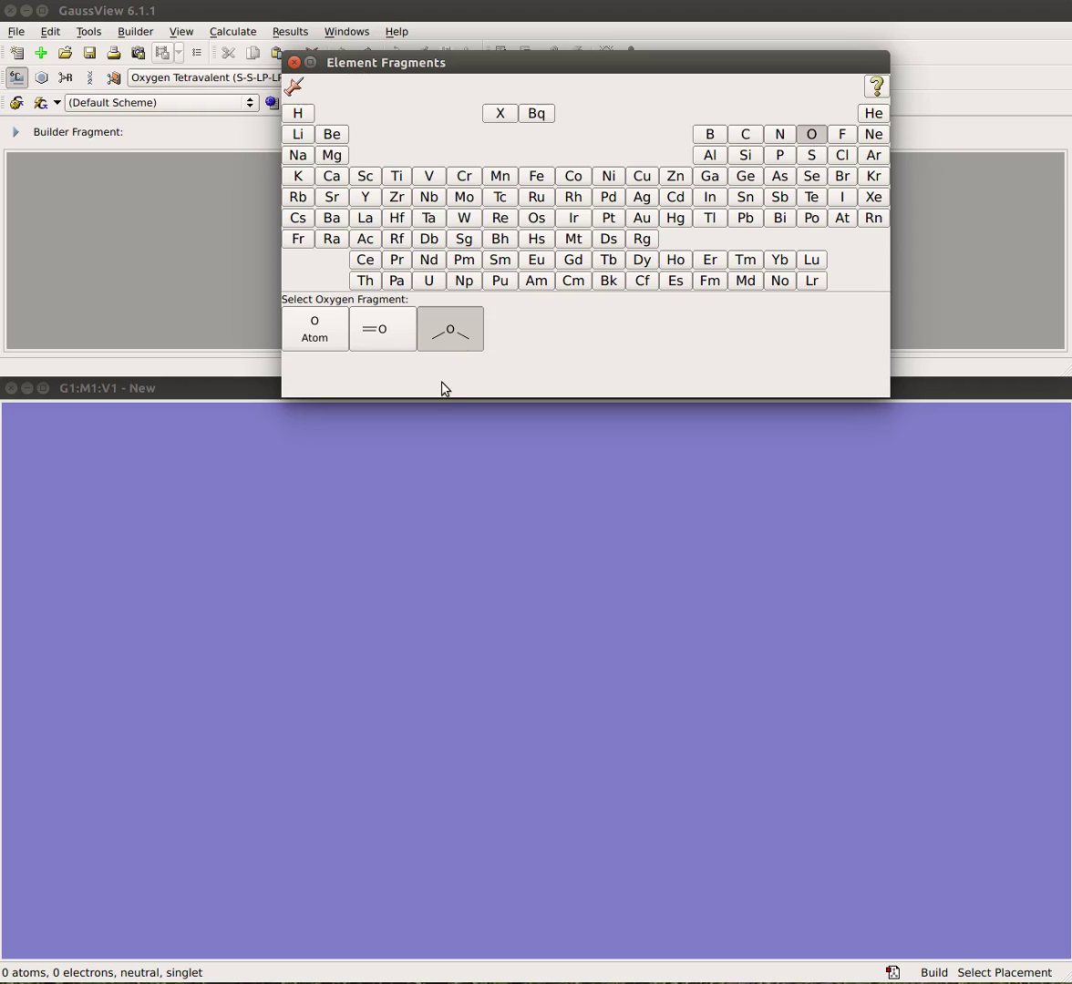
left_click(523, 641)
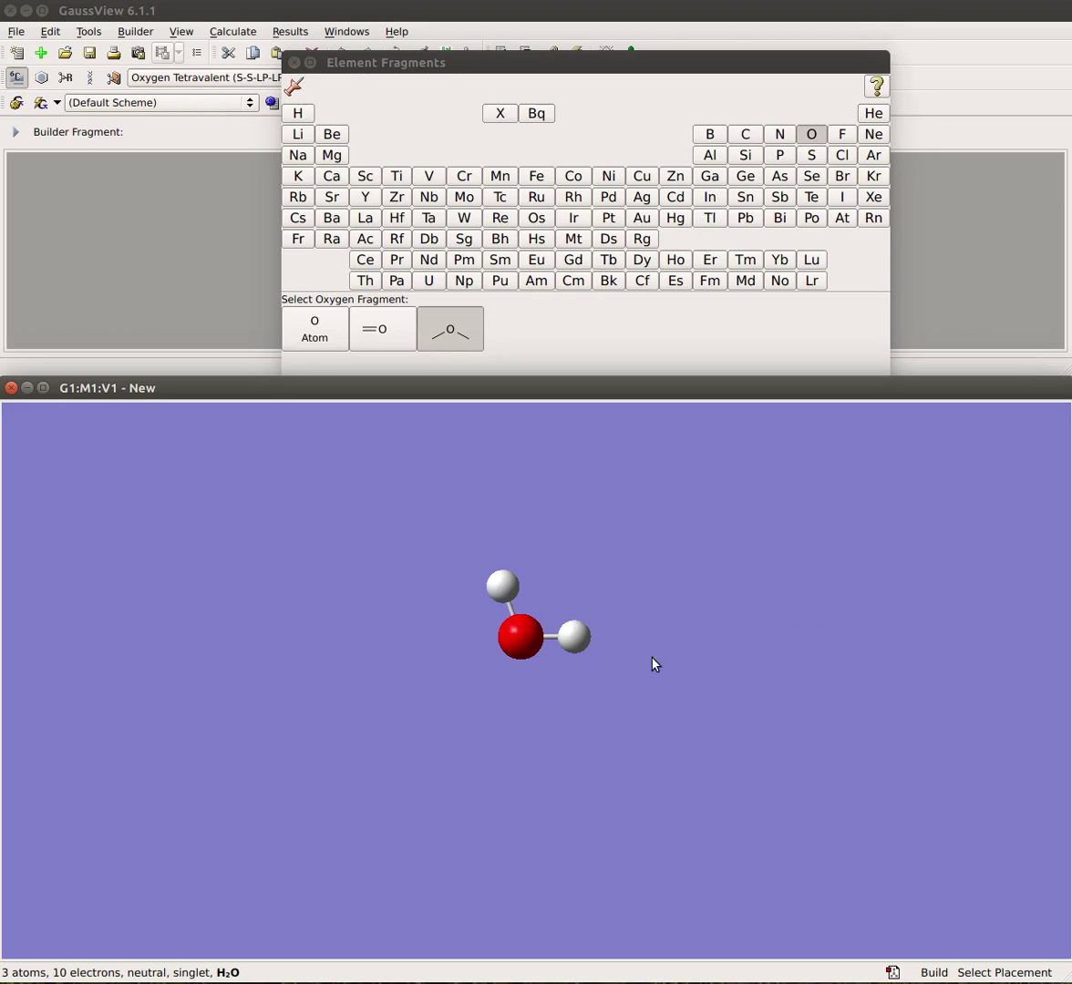
Change the H–O–H bond angle from 109.5 to 95 degrees with Modify Angle.
left_click(294, 63)
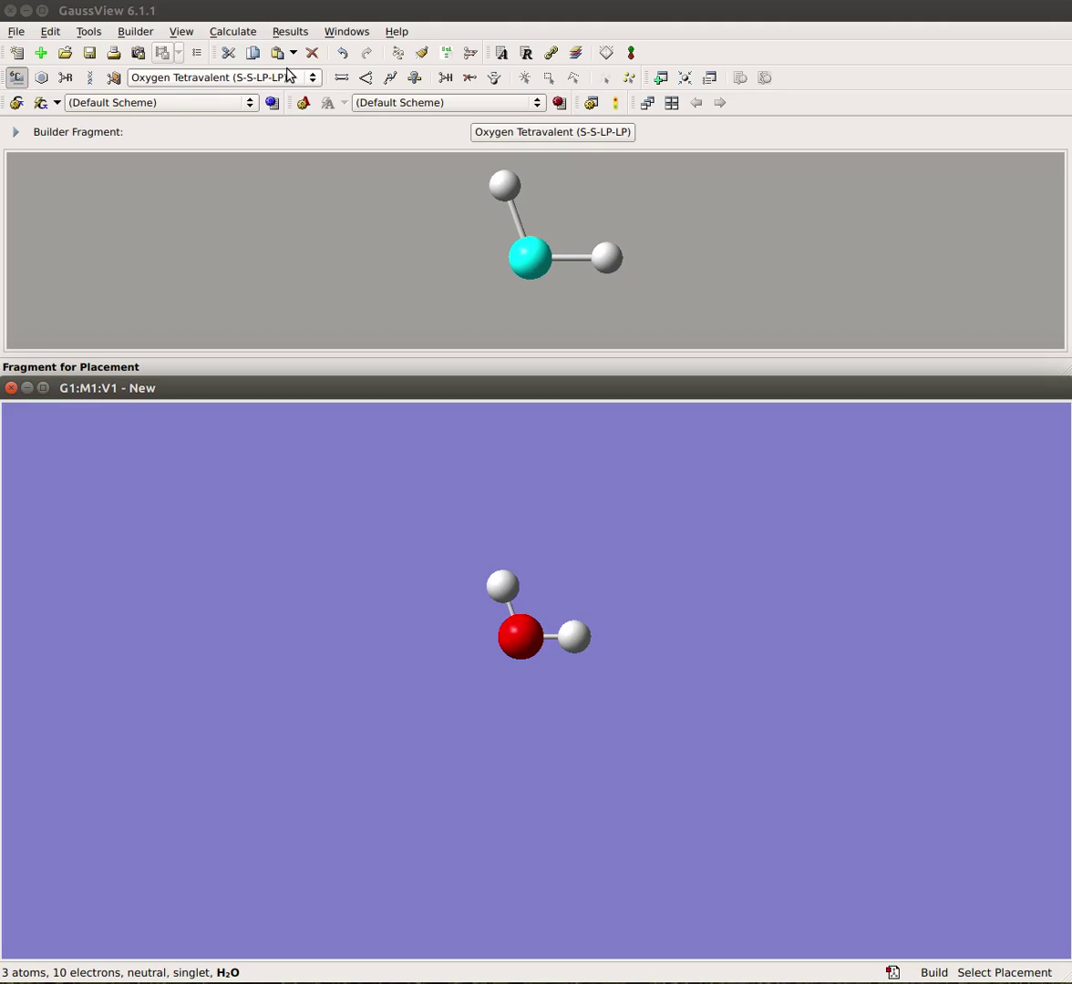
left_click(366, 81)
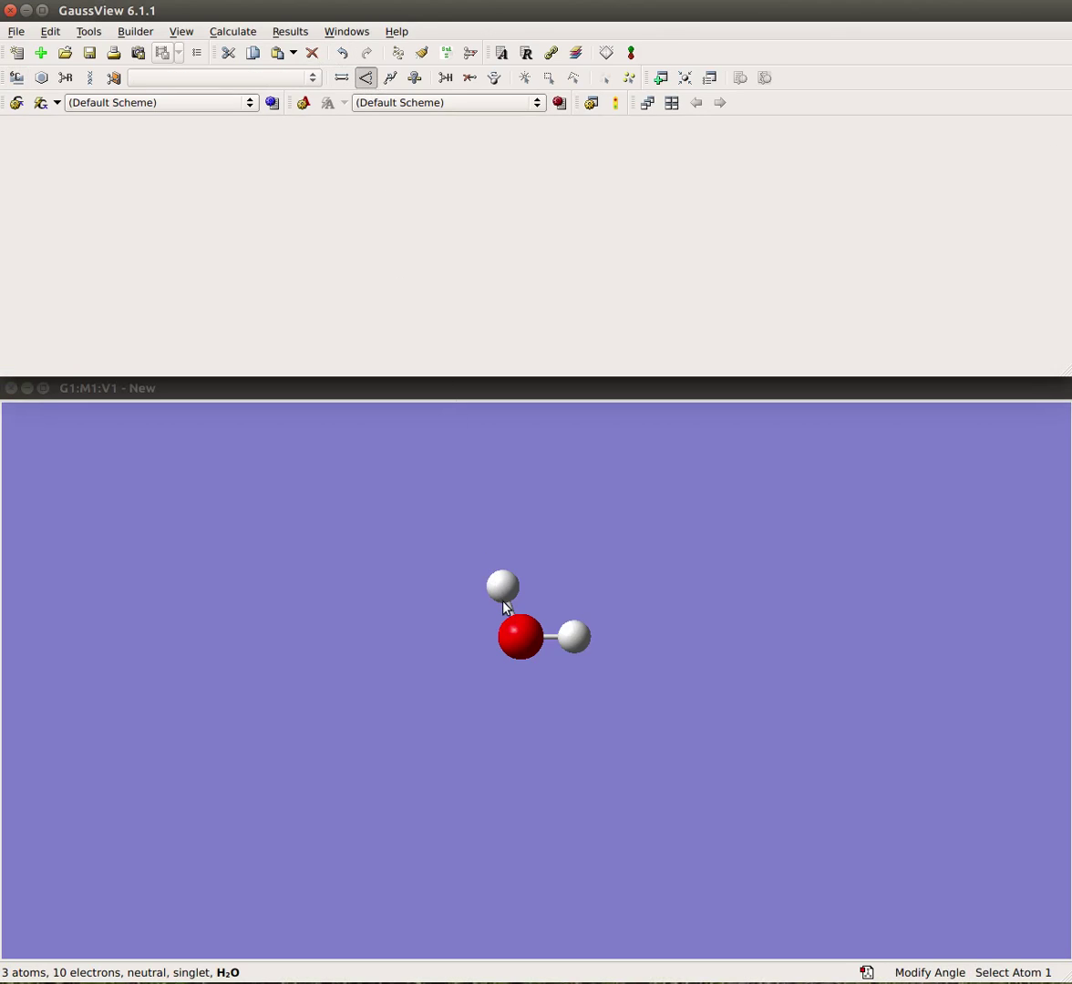
left_click(502, 590)
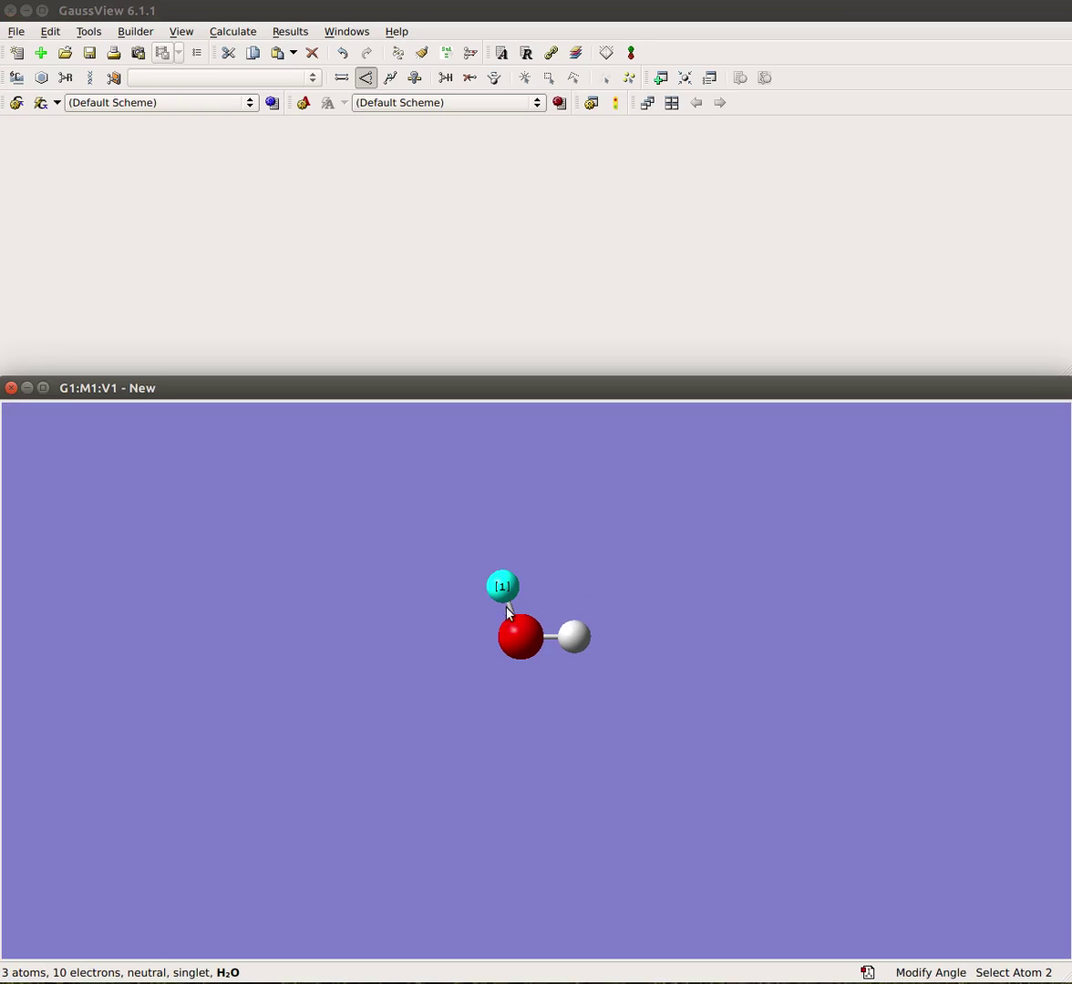
left_click(521, 636)
left_click(574, 638)
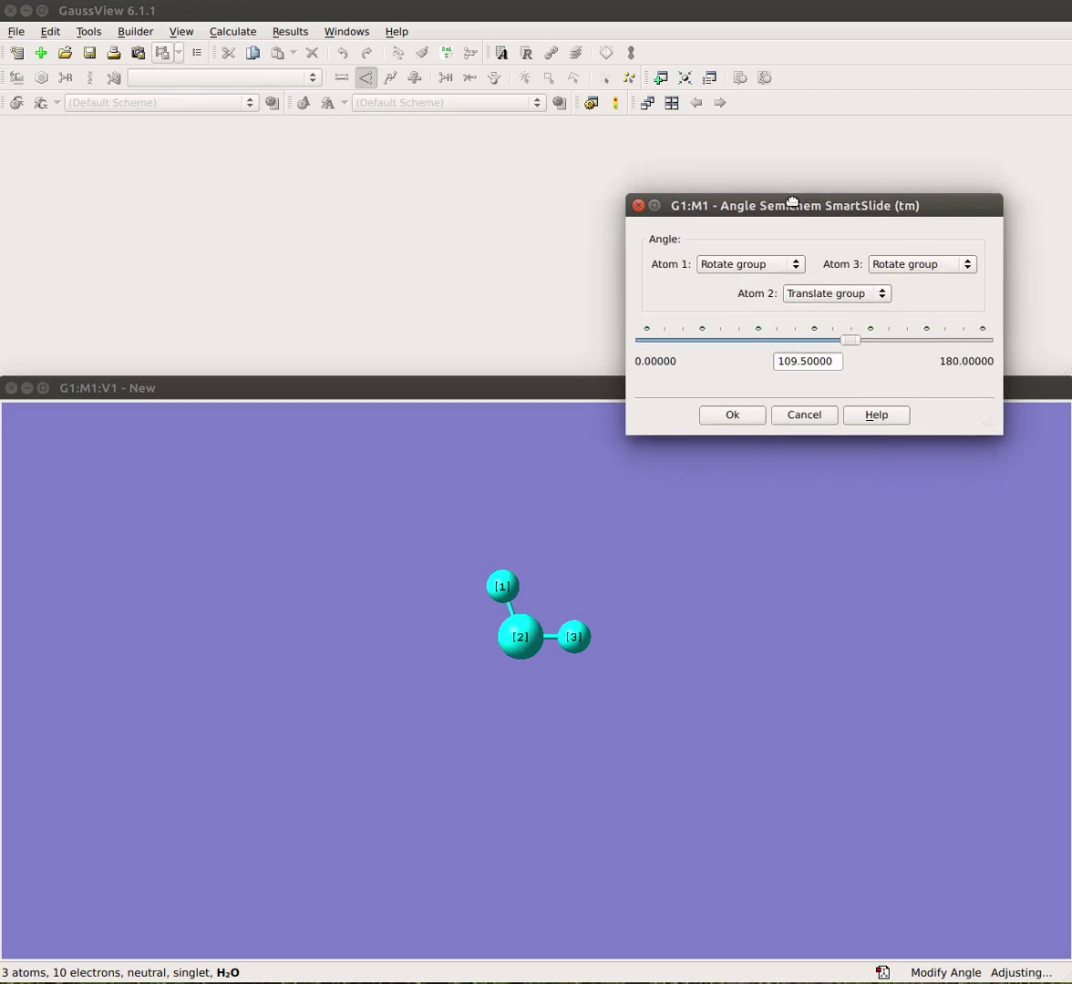
left_click_drag(792, 208, 567, 218)
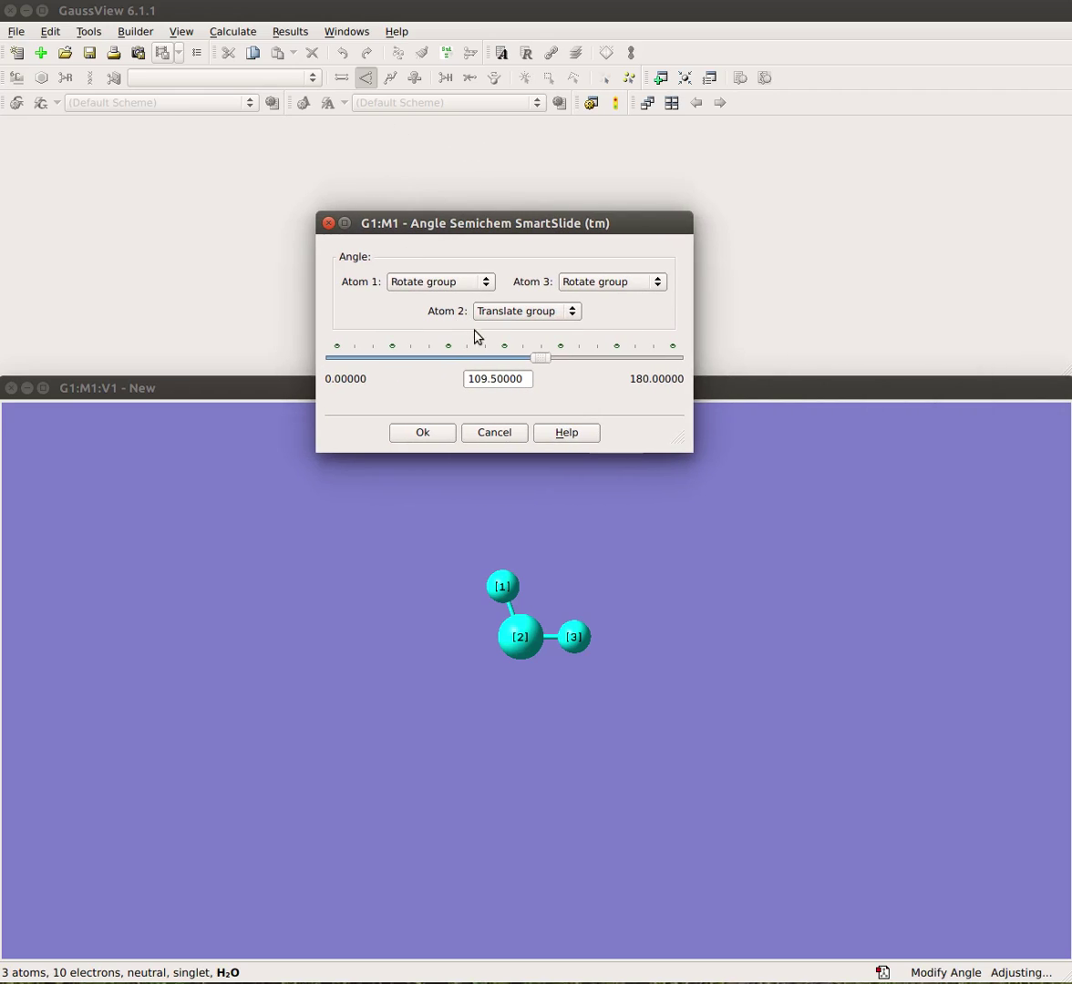
left_click_drag(526, 378, 376, 368)
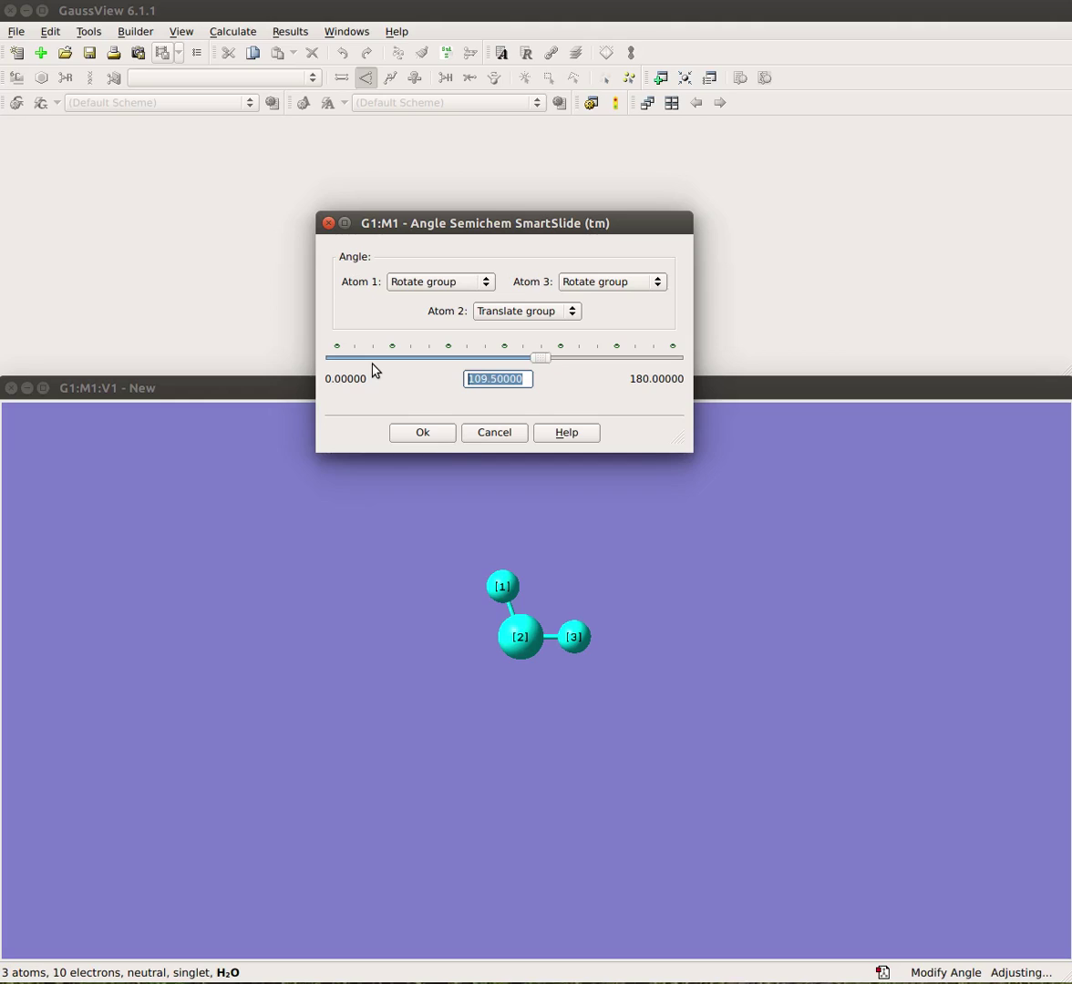
type("95")
left_click(423, 434)
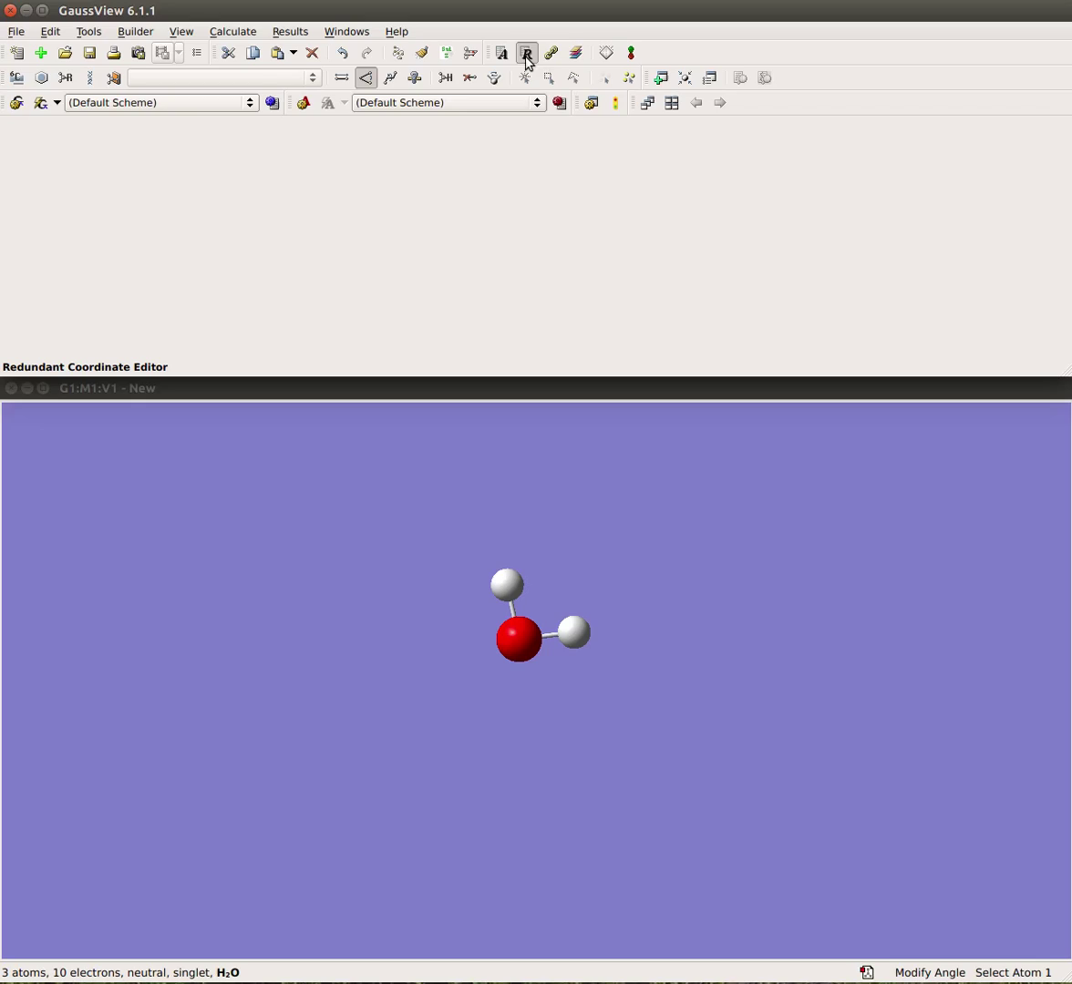
Add an Angle coordinate (2, 1, 3) by picking the right hydrogen, oxygen, and top hydrogen.
left_click_drag(1071, 24, 350, 22)
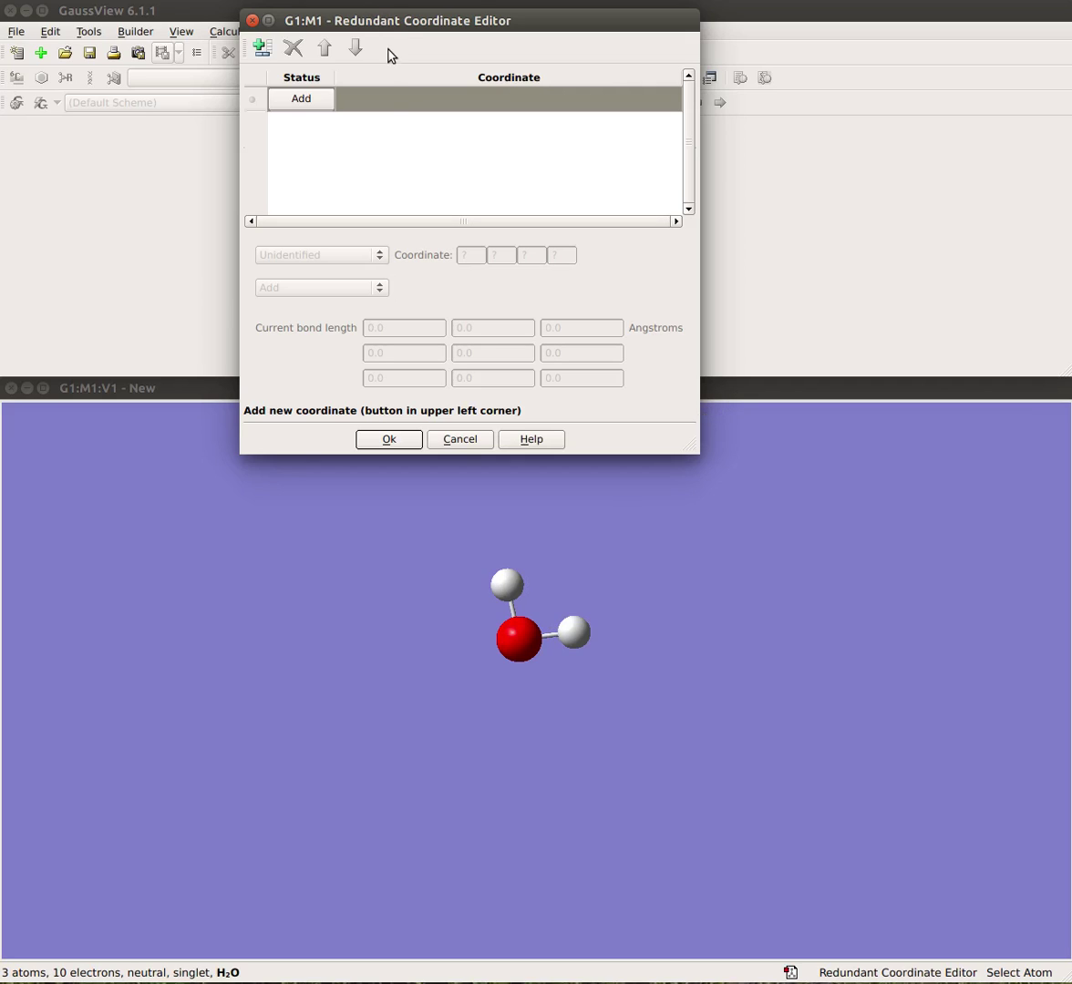
left_click(318, 108)
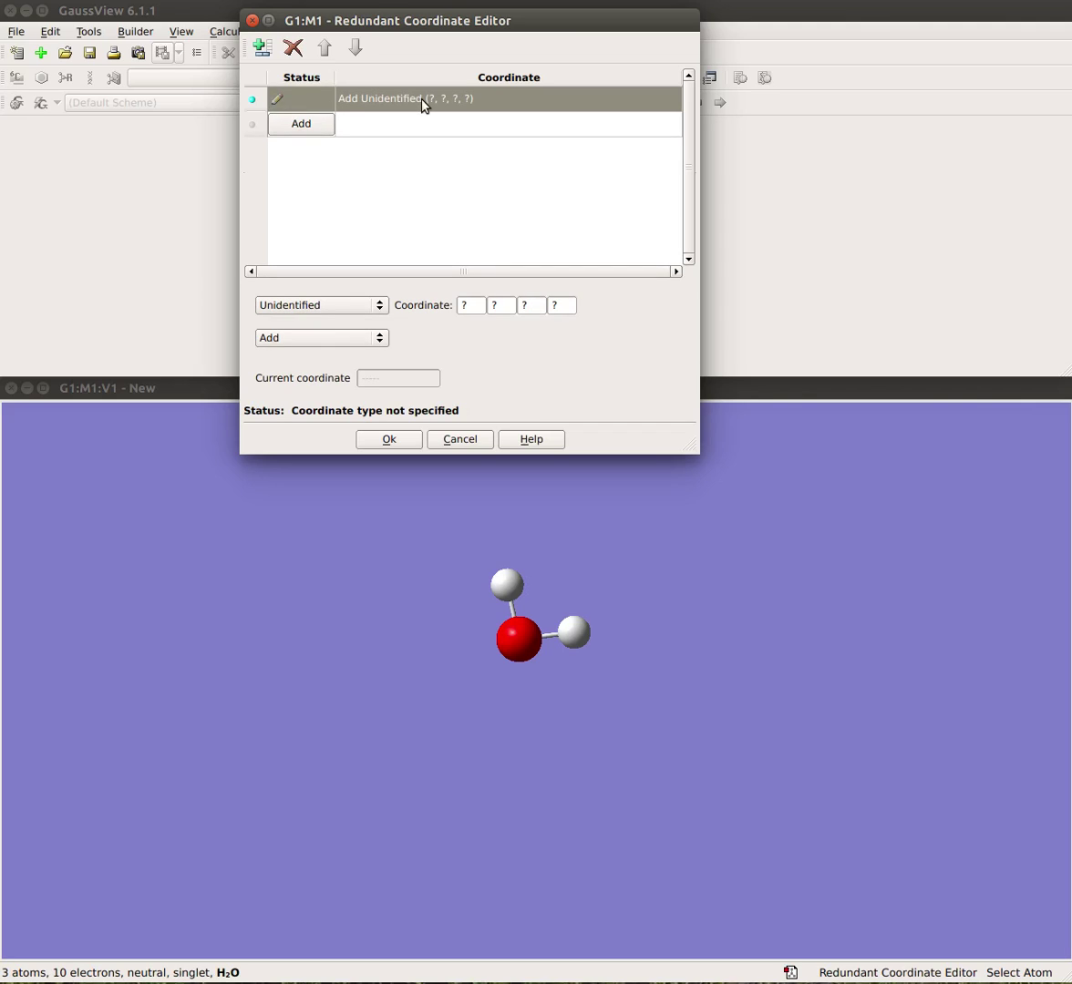
left_click(334, 306)
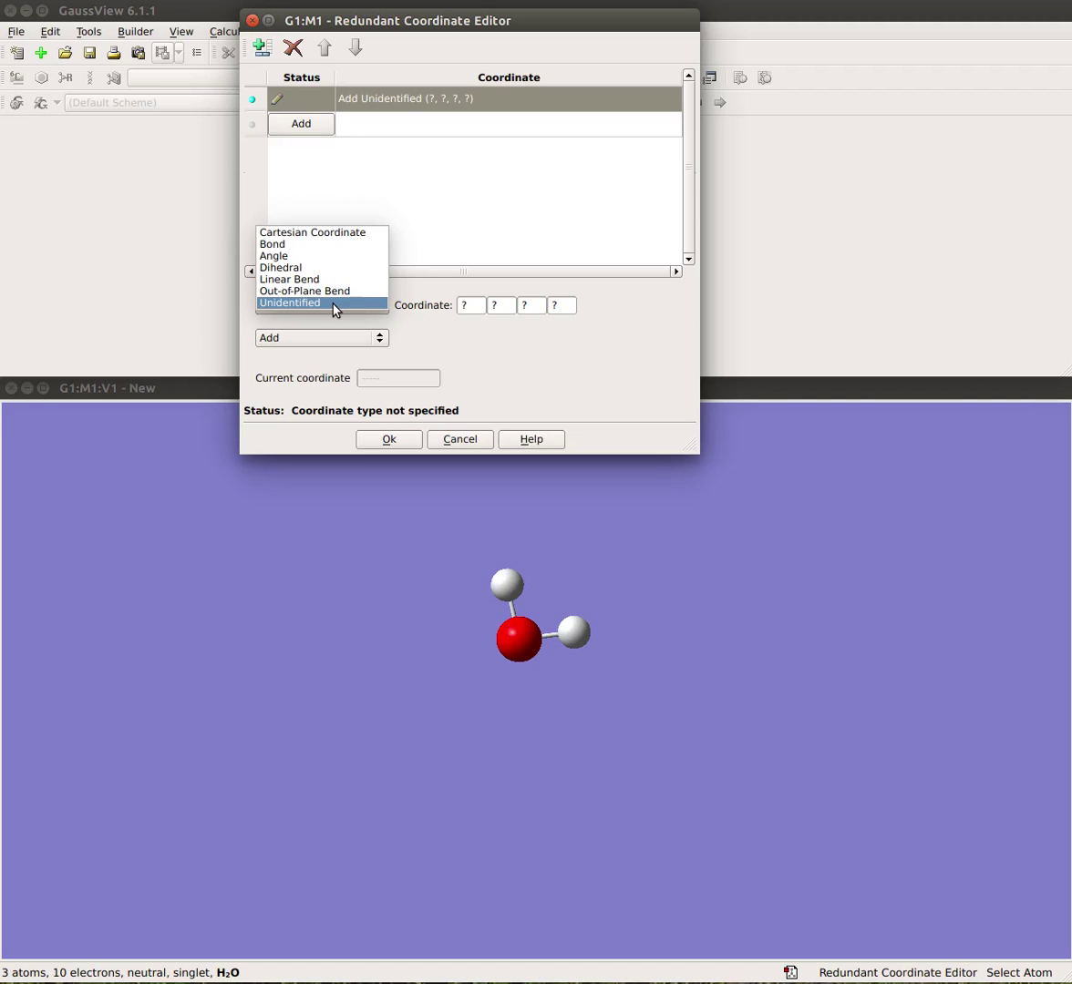
left_click(297, 256)
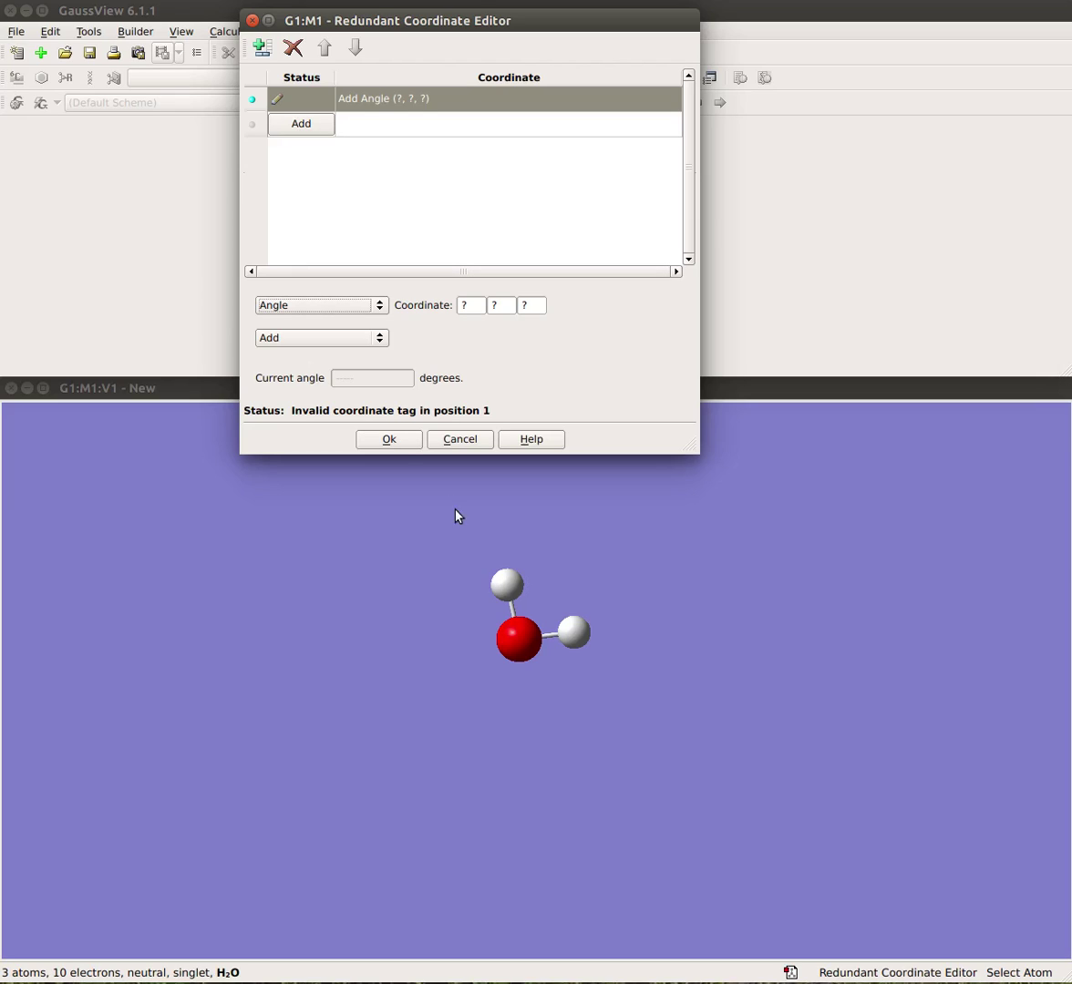
left_click(574, 631)
left_click(533, 637)
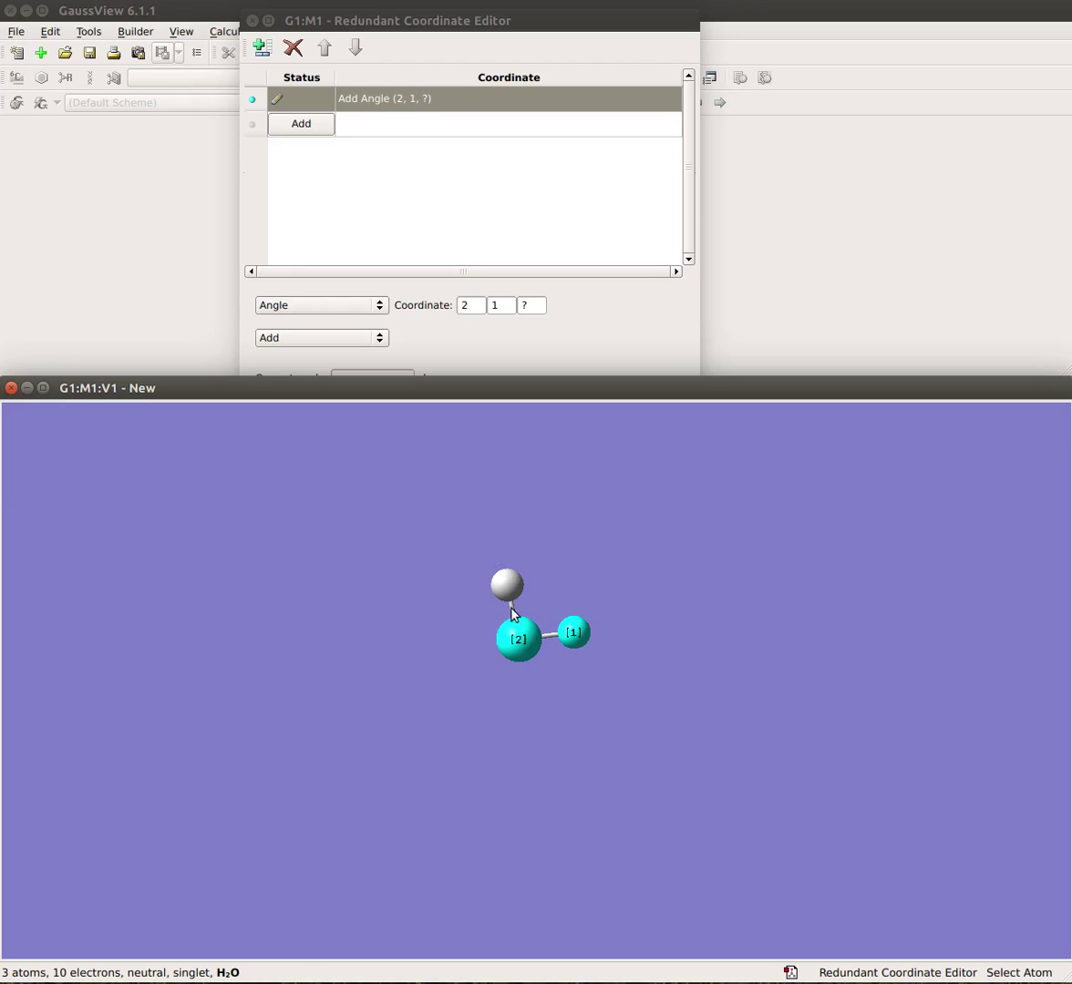
left_click(504, 583)
Set angle (2, 1, 3) to Scan Coordinate with 5 steps of 1 degree and close the editor.
left_click(430, 328)
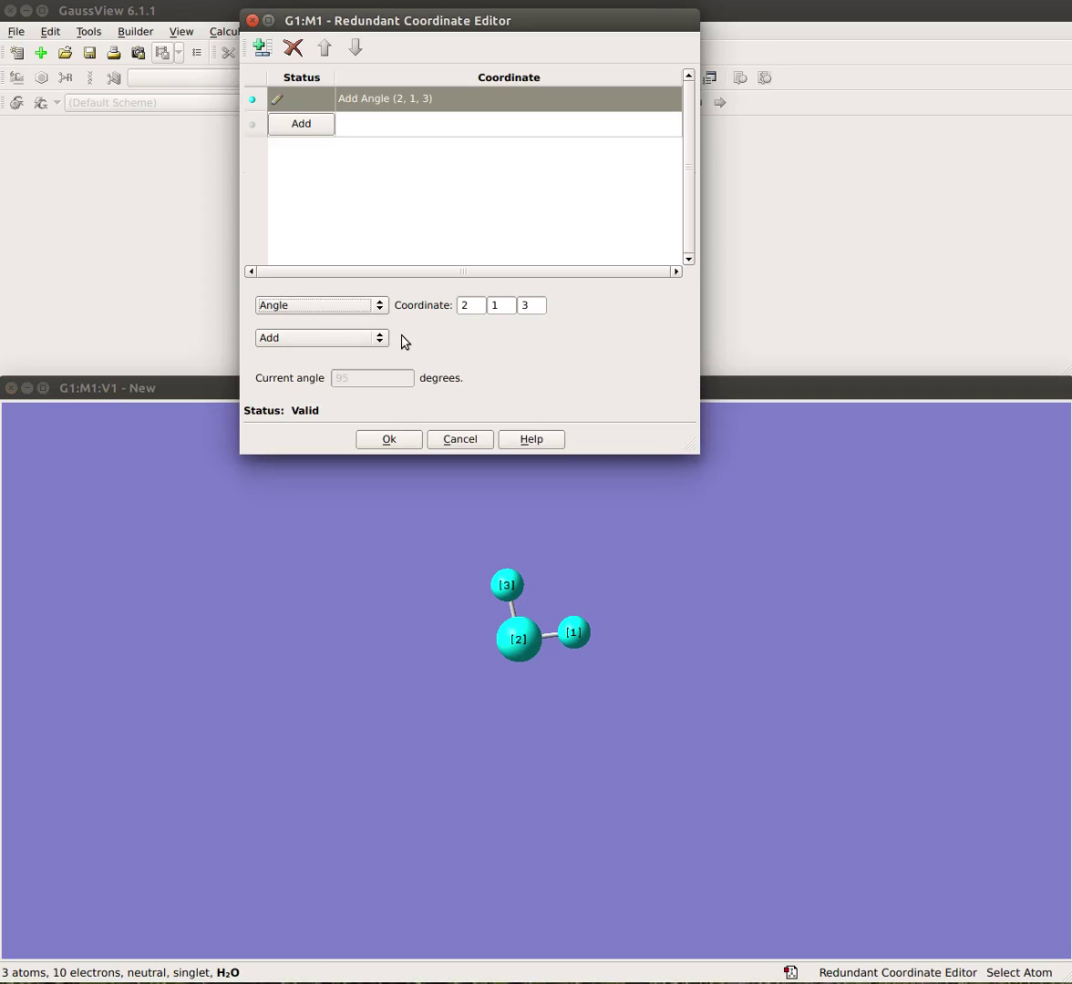
left_click(365, 339)
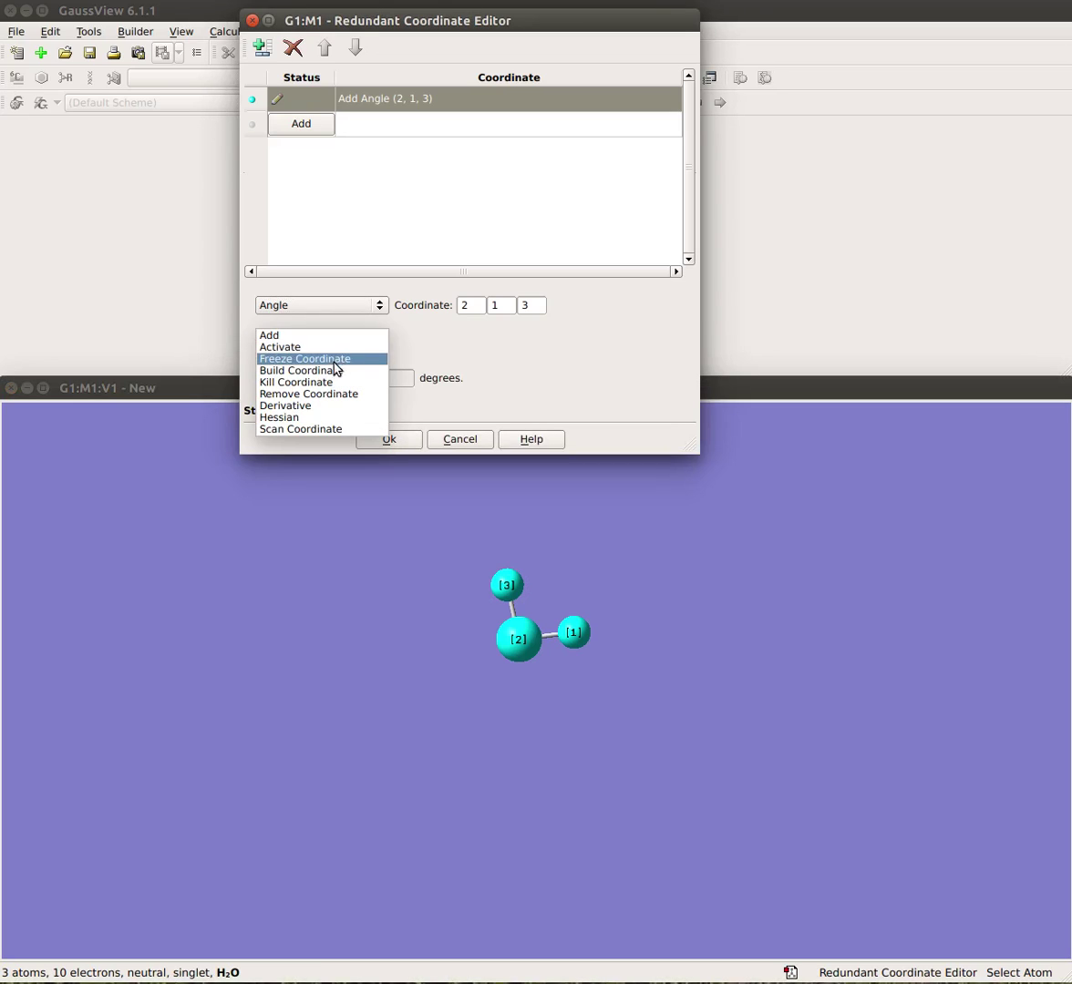
left_click(311, 429)
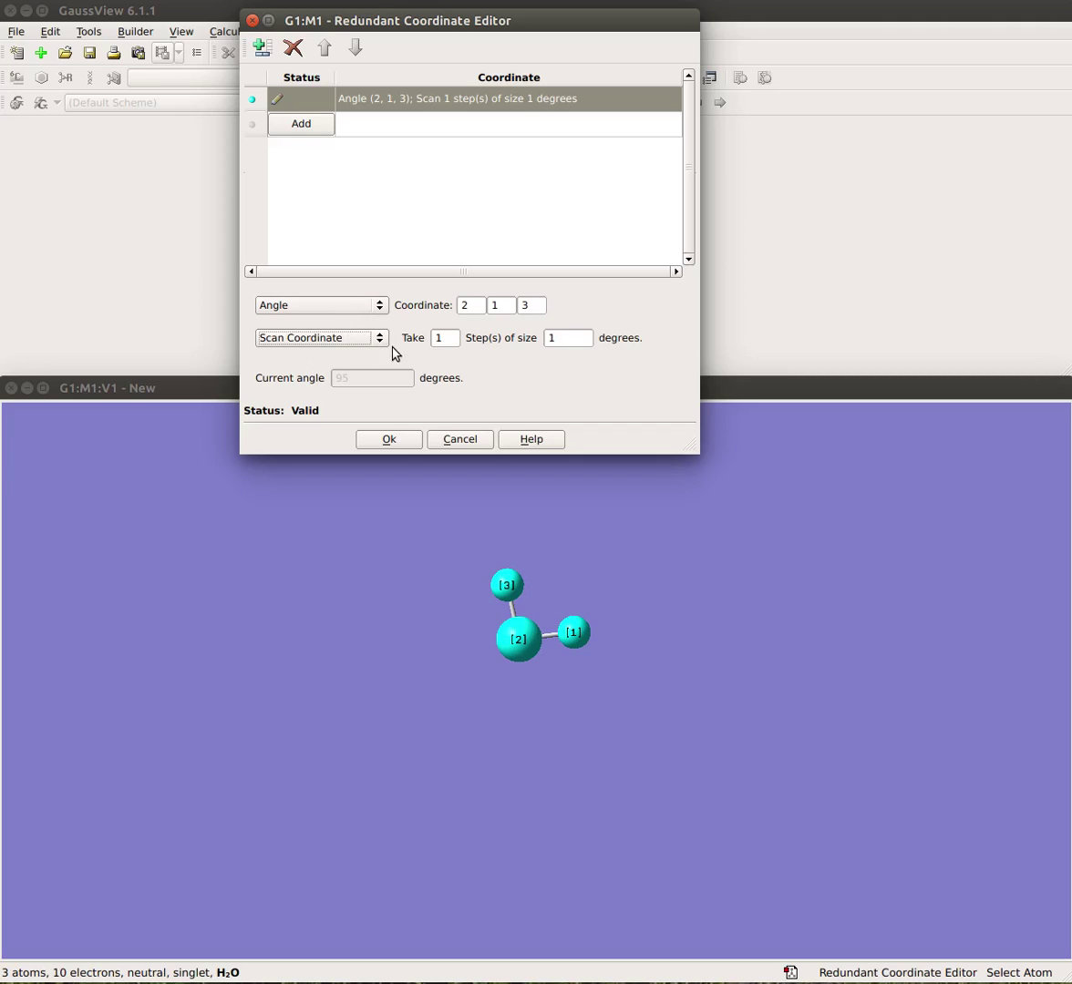
double_click(443, 338)
type("5")
left_click(380, 440)
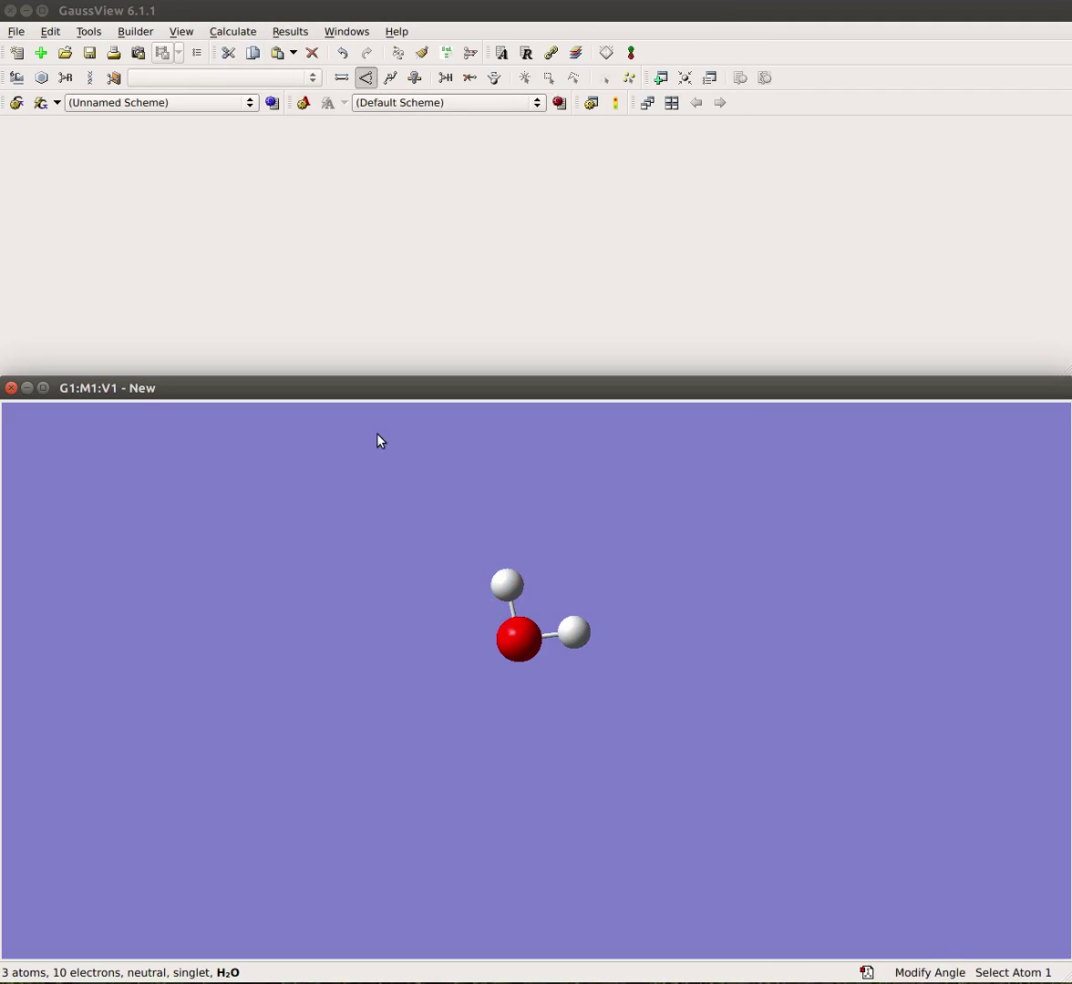
Open Calculate > Gaussian Calculation Setup, showing a Relaxed (Redundant Coord) Scan job.
left_click(234, 33)
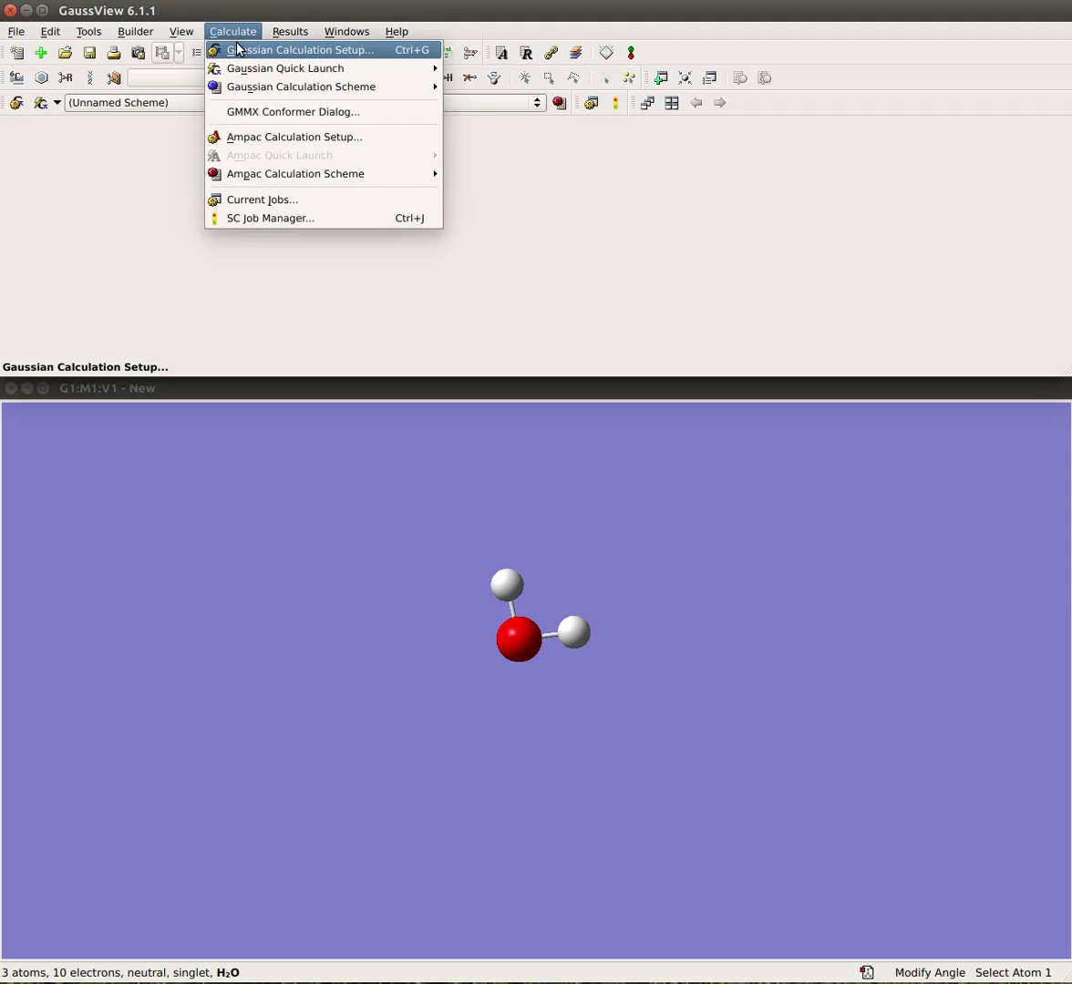
left_click(237, 49)
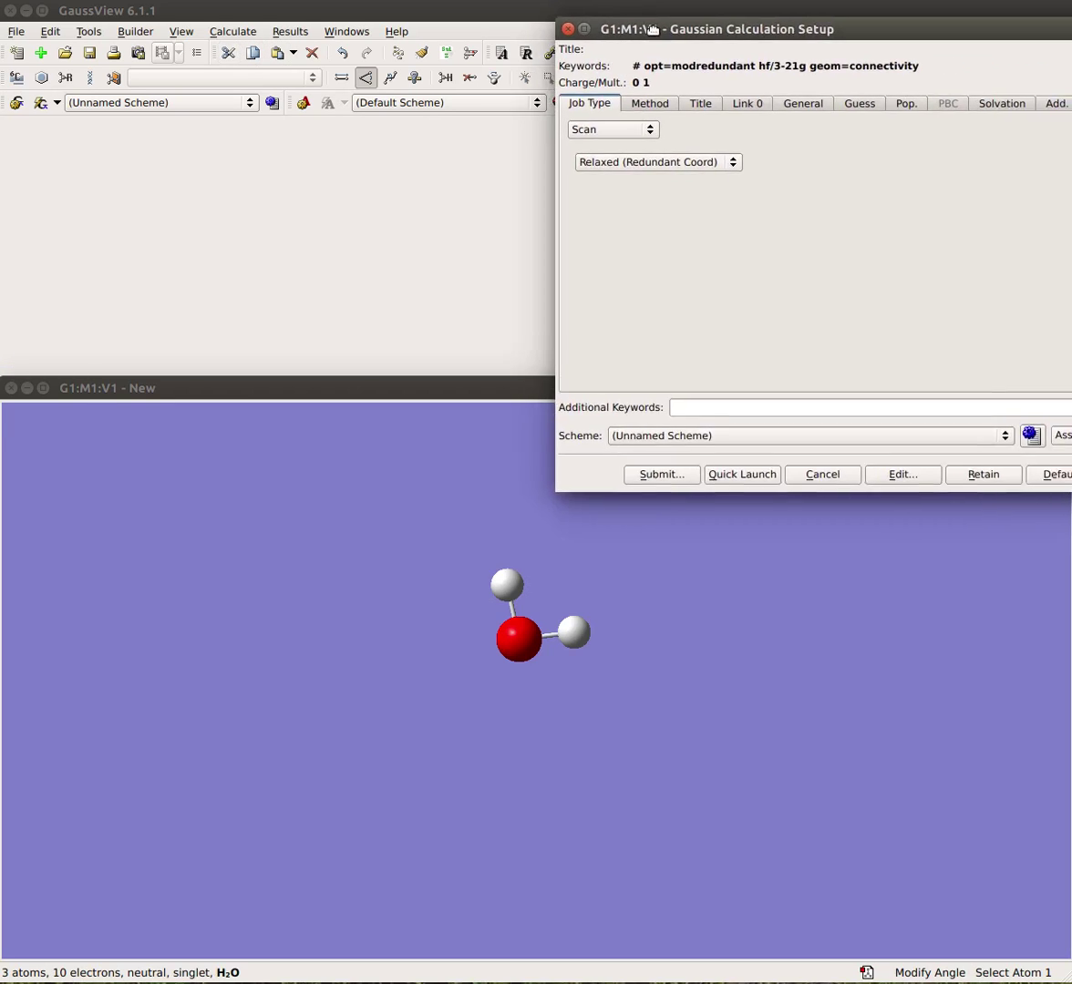
left_click_drag(640, 28, 389, 123)
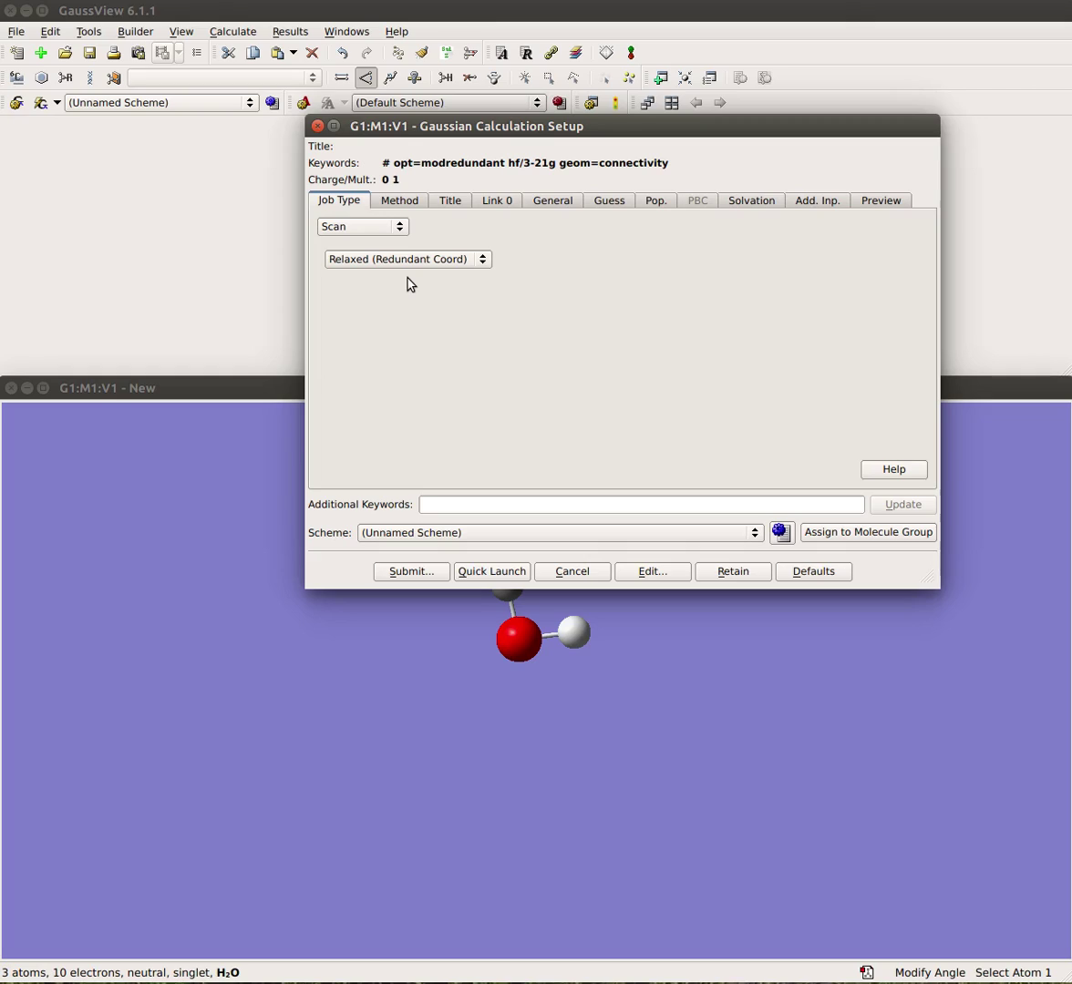
Change the method to DFT B3LYP with the STO-3G basis set.
left_click(399, 202)
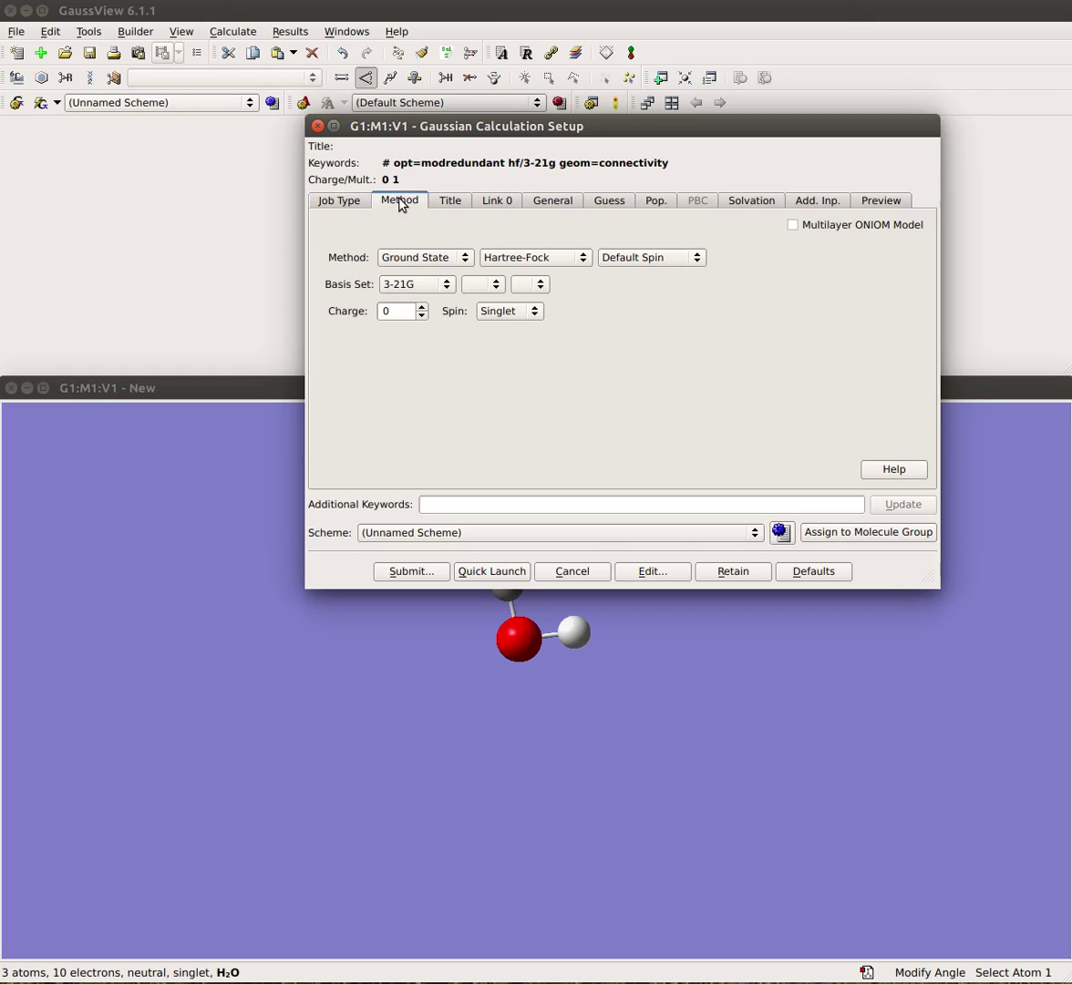
left_click(512, 259)
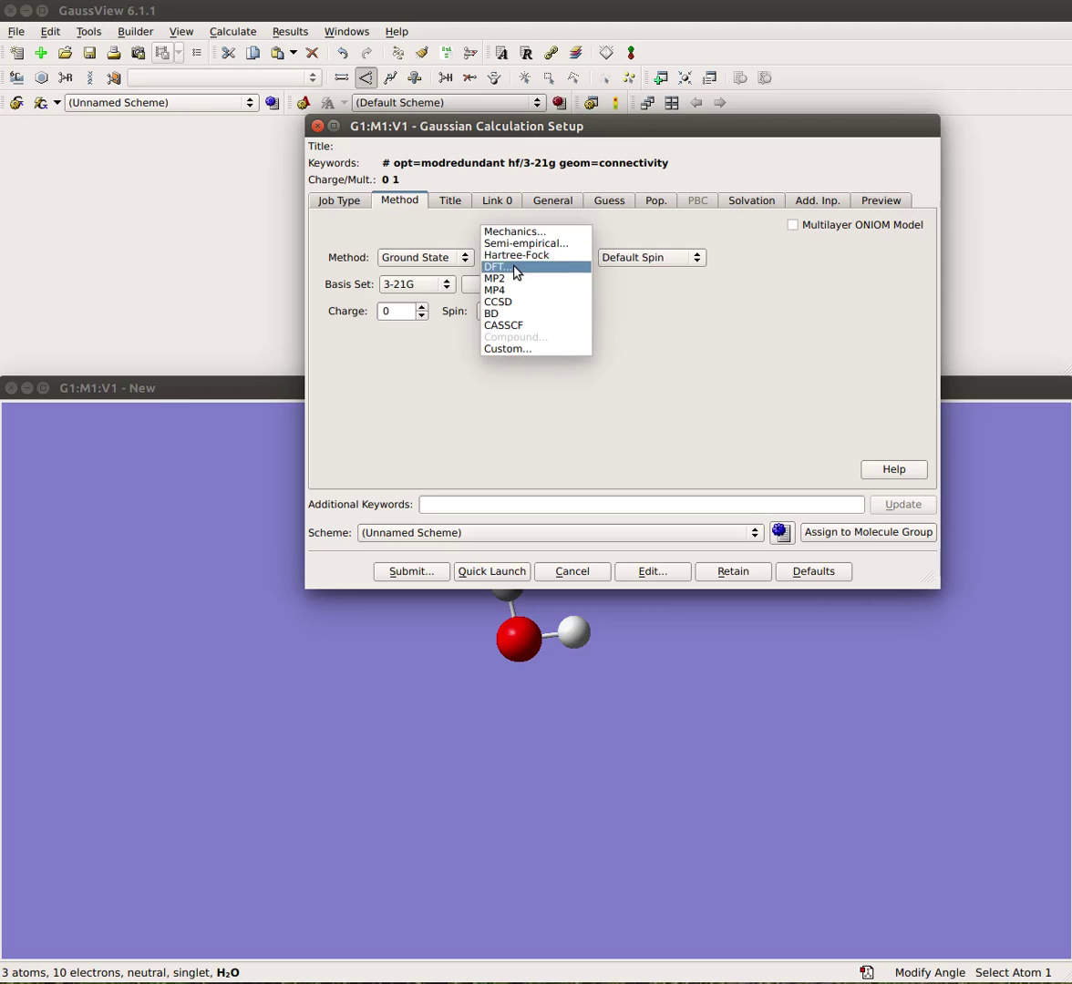
left_click(515, 268)
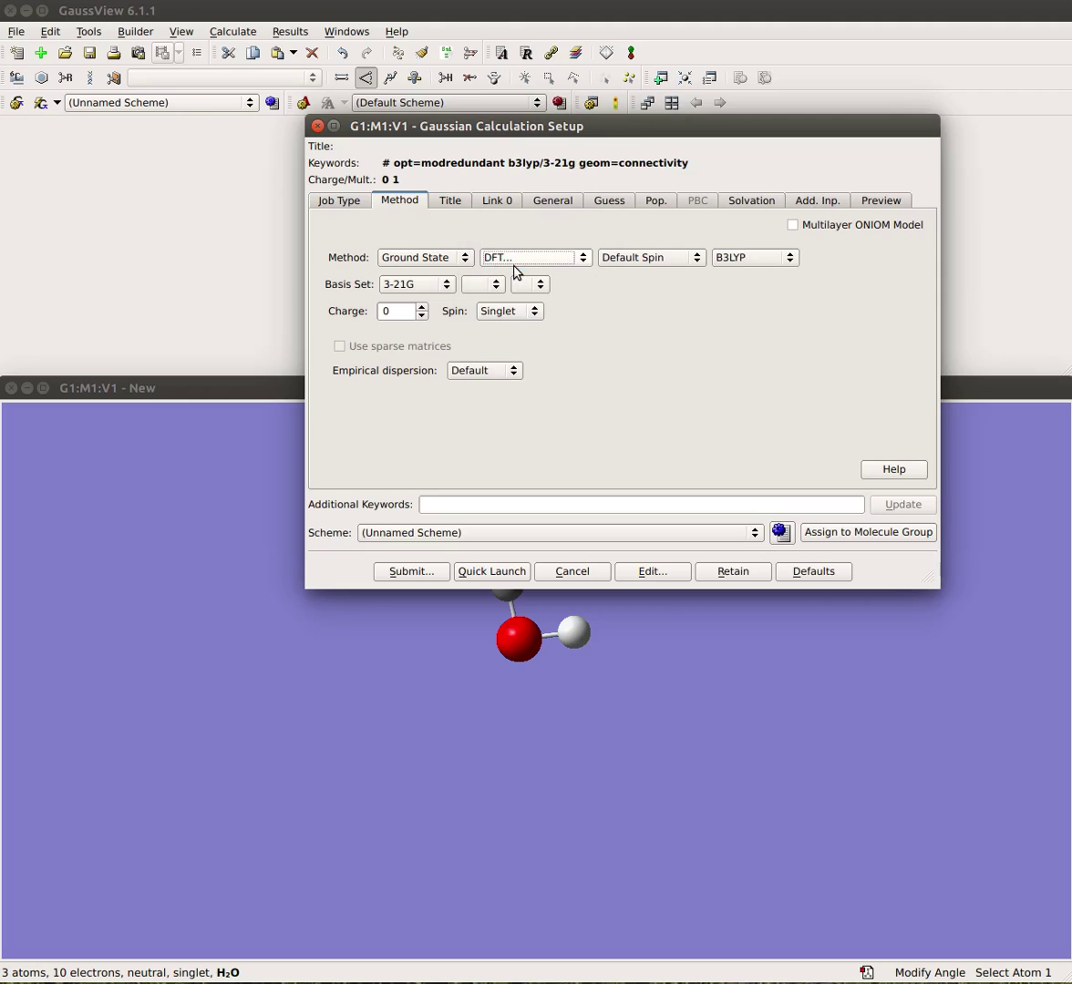
left_click(418, 287)
left_click(406, 272)
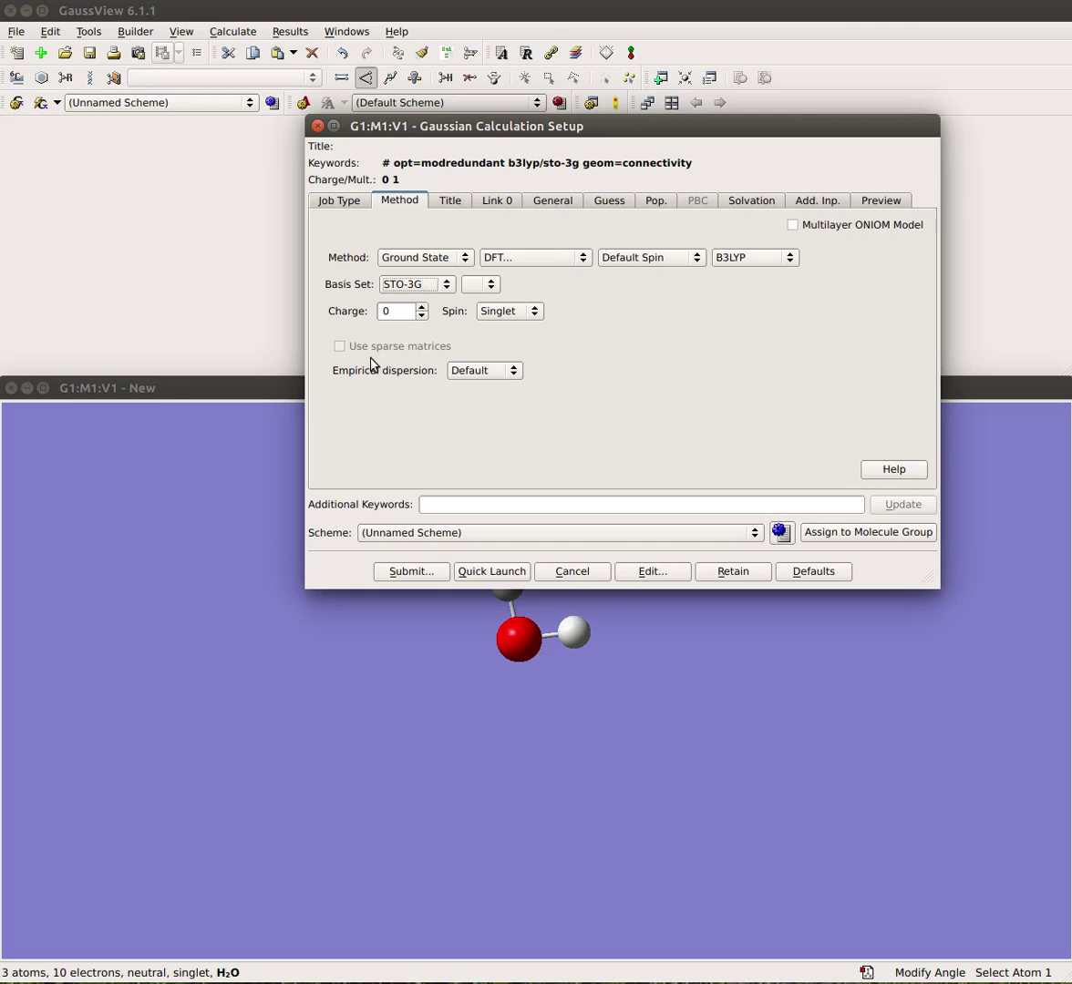
Save the calculation input as scan.gjf in the temporary folder before editing.
left_click(658, 576)
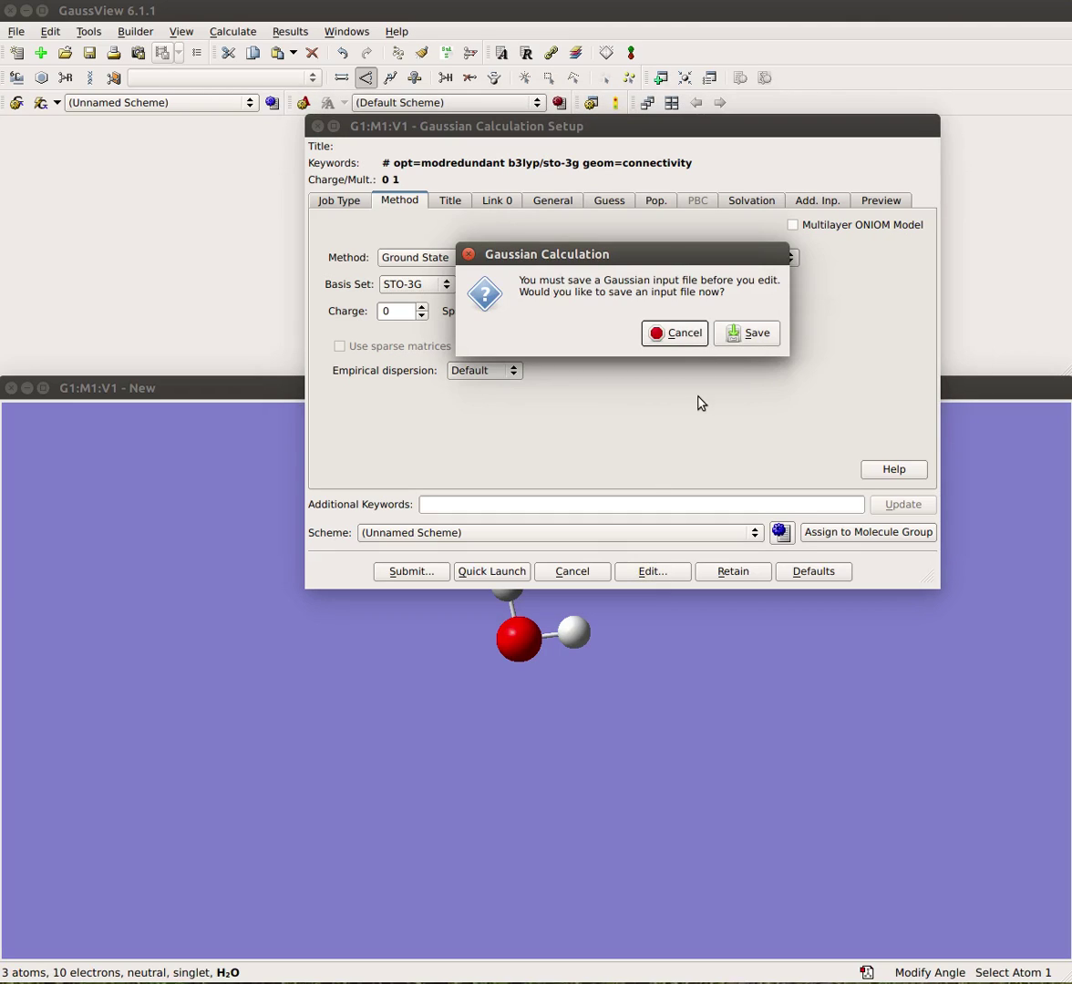
left_click(746, 333)
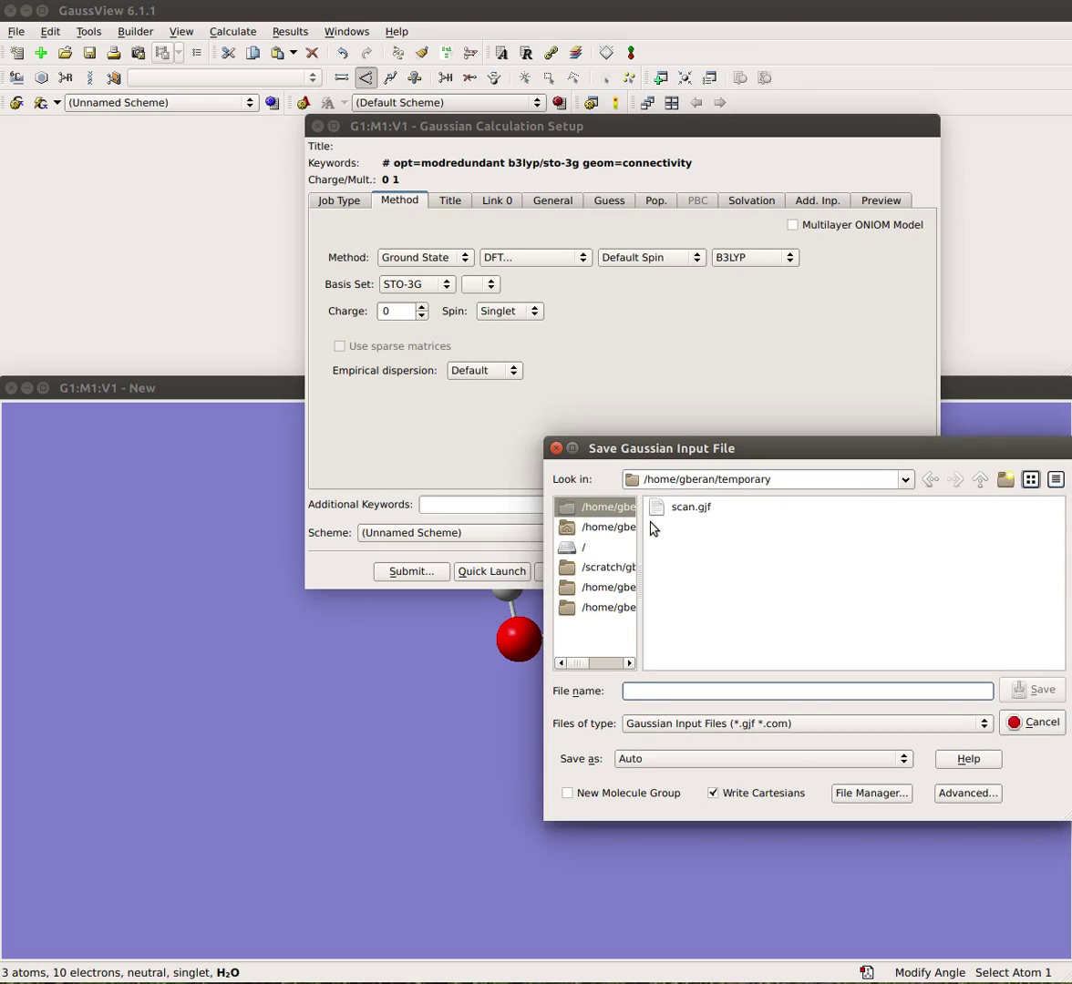
left_click(679, 508)
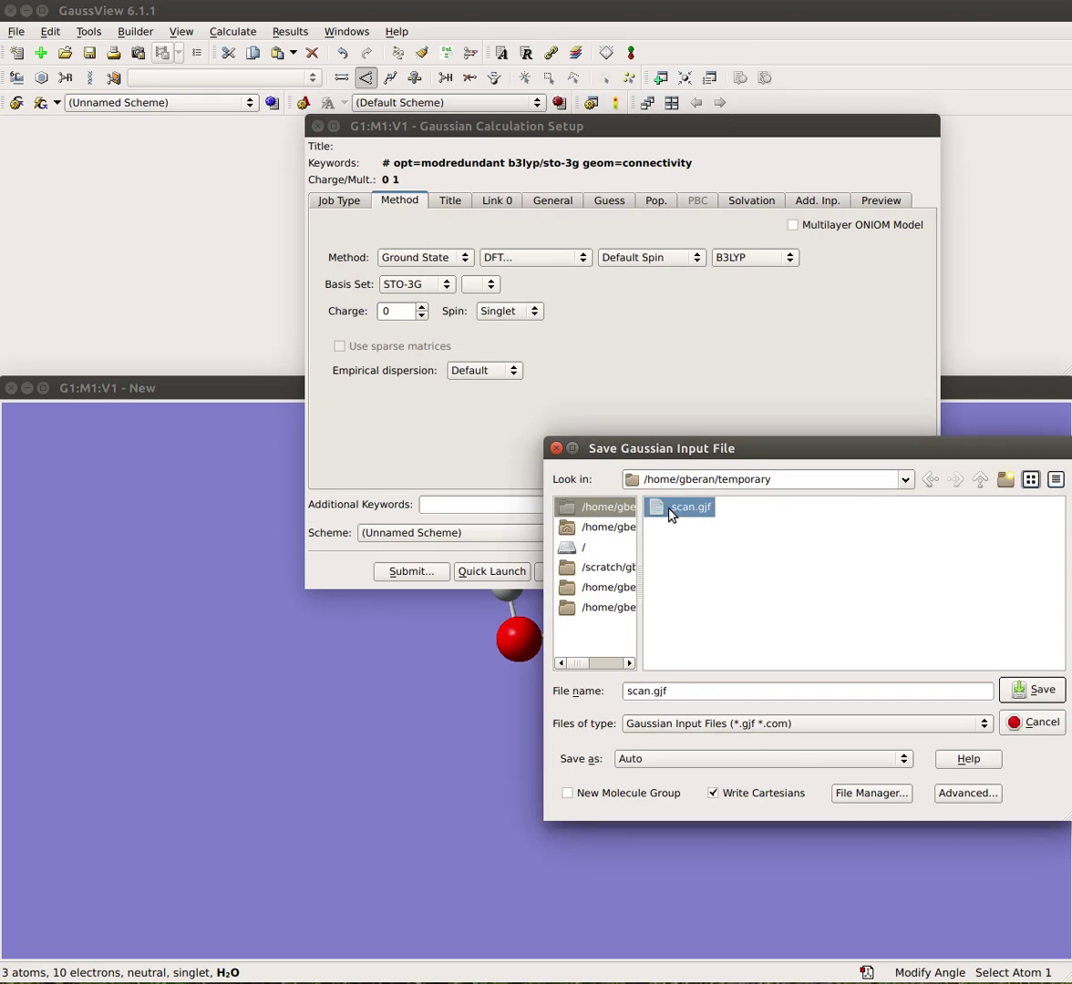
left_click(1036, 689)
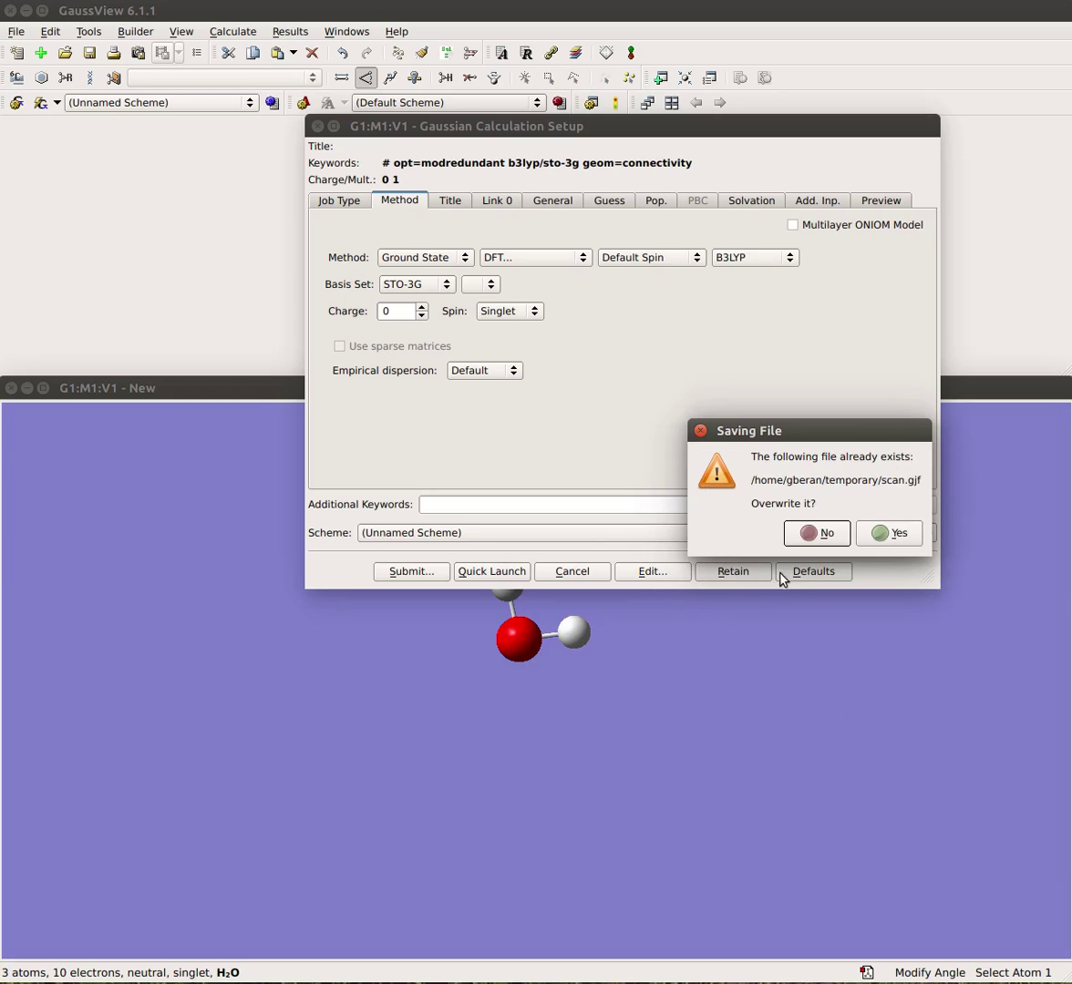
Overwrite scan.gjf and check the A 2 1 3 S 5 1.0 scan line in the input.
left_click(865, 540)
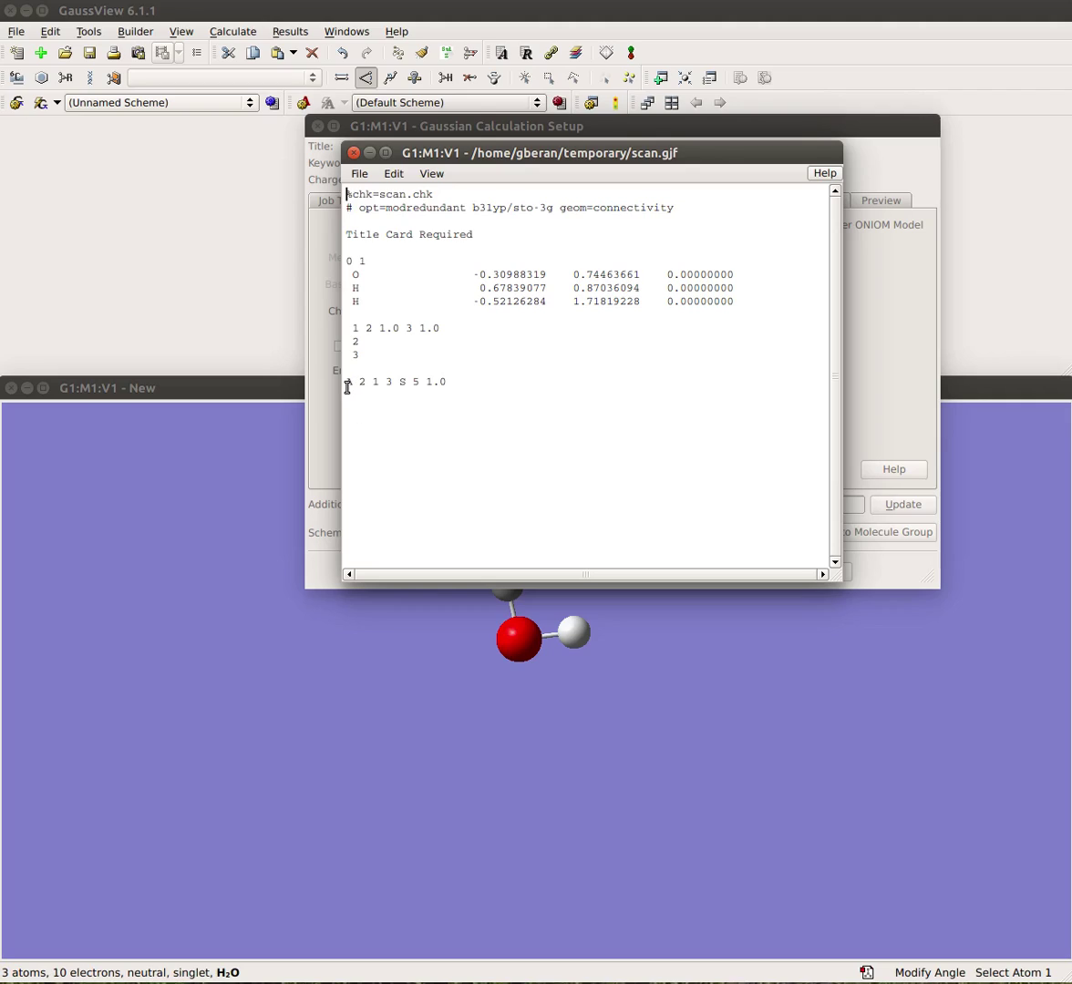
left_click_drag(347, 387, 430, 418)
left_click(430, 418)
Close the input editor and submit scan.gjf to Gaussian.
left_click(353, 154)
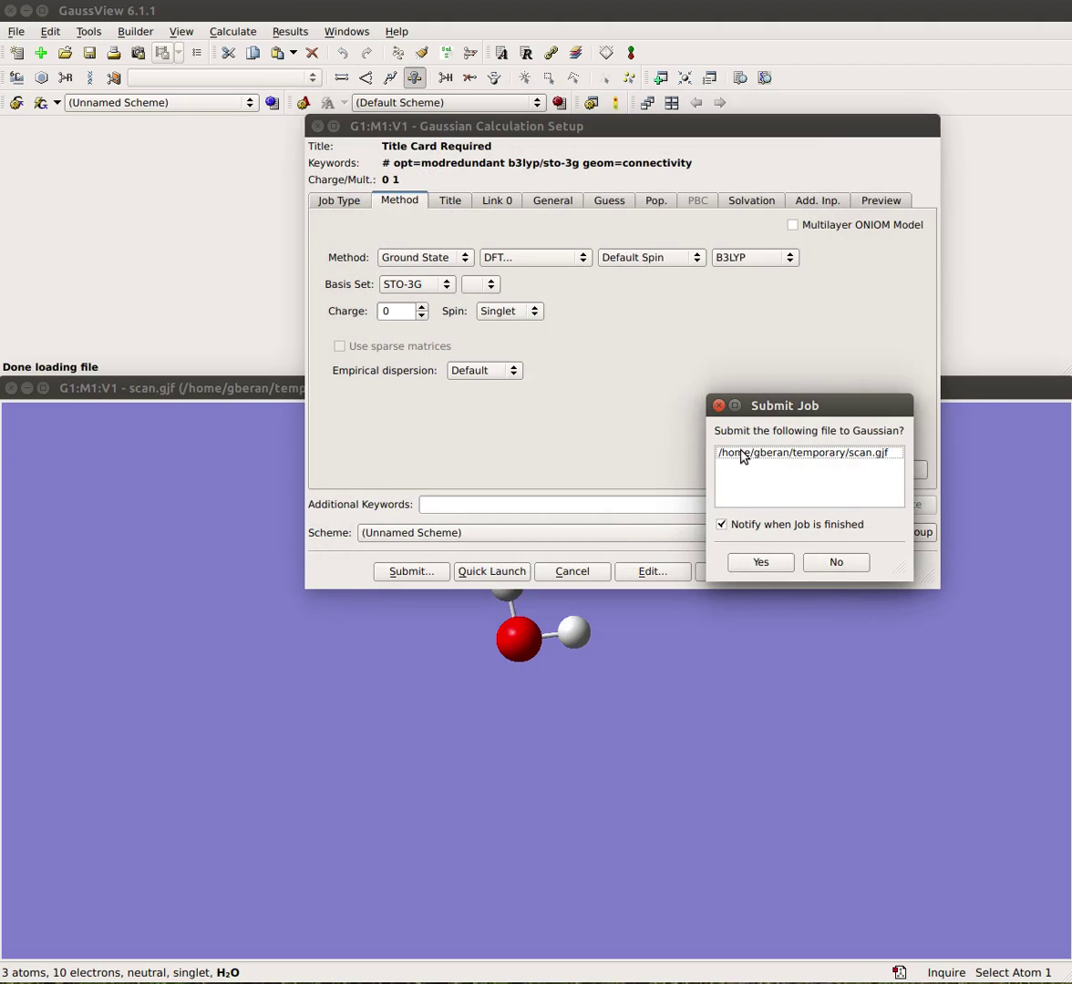
left_click(758, 563)
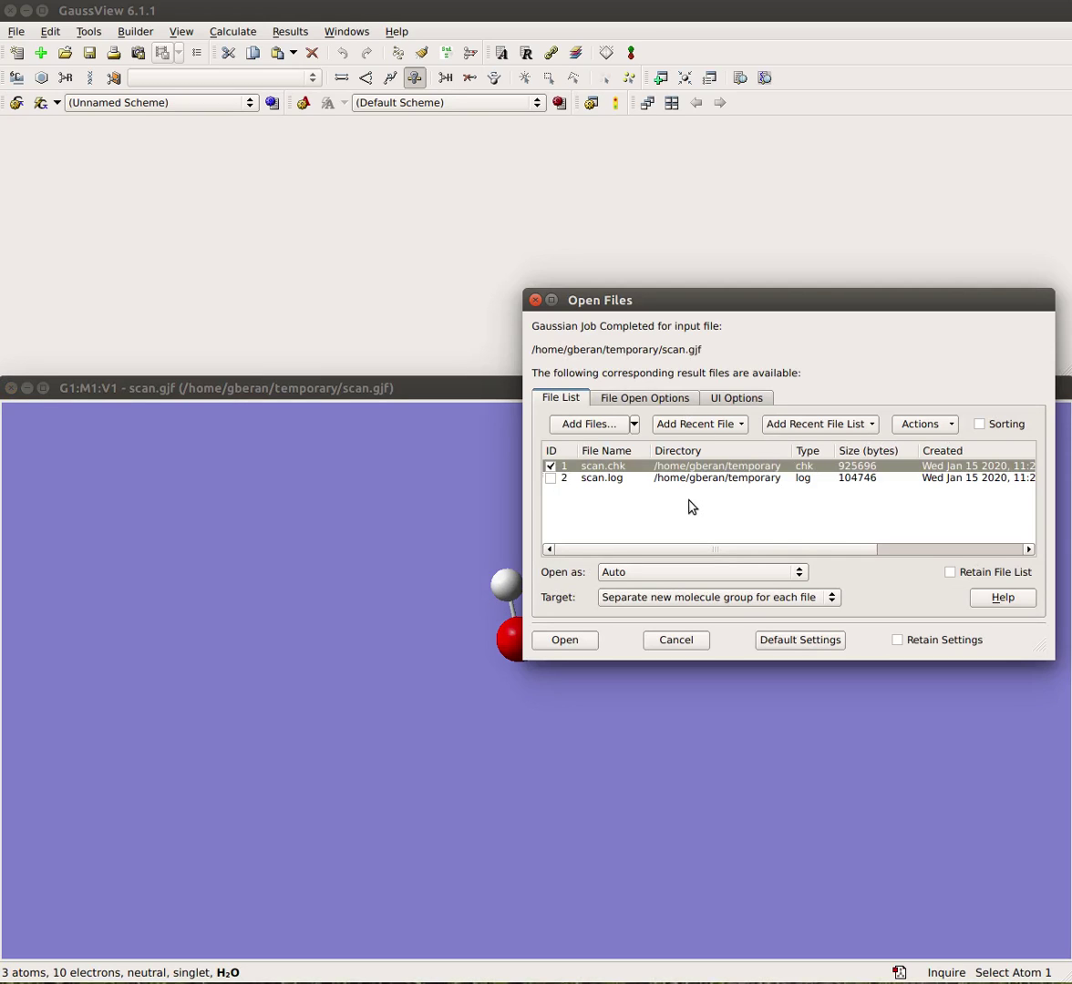
Open only scan.log from the results, leaving scan.chk unchecked, and rotate the molecule.
left_click(549, 466)
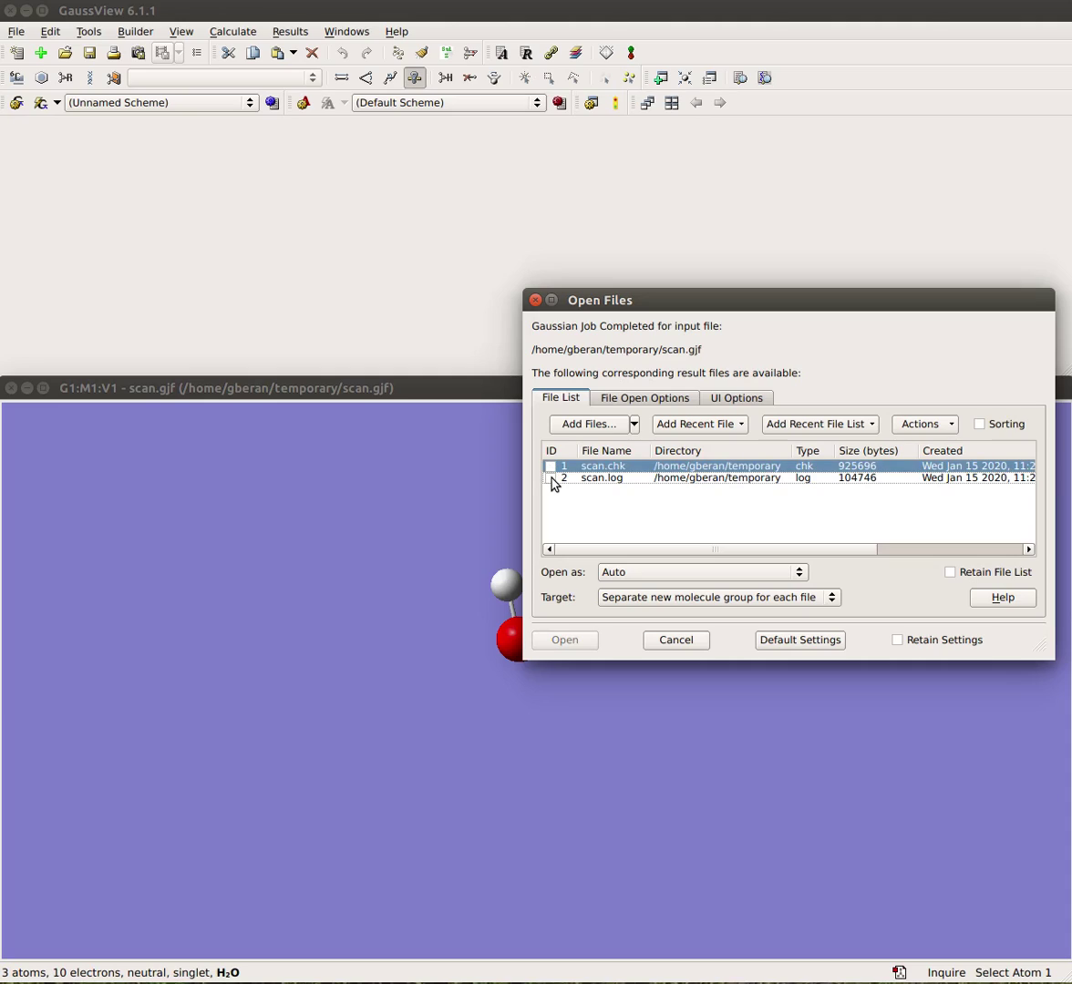
left_click(550, 478)
left_click(569, 638)
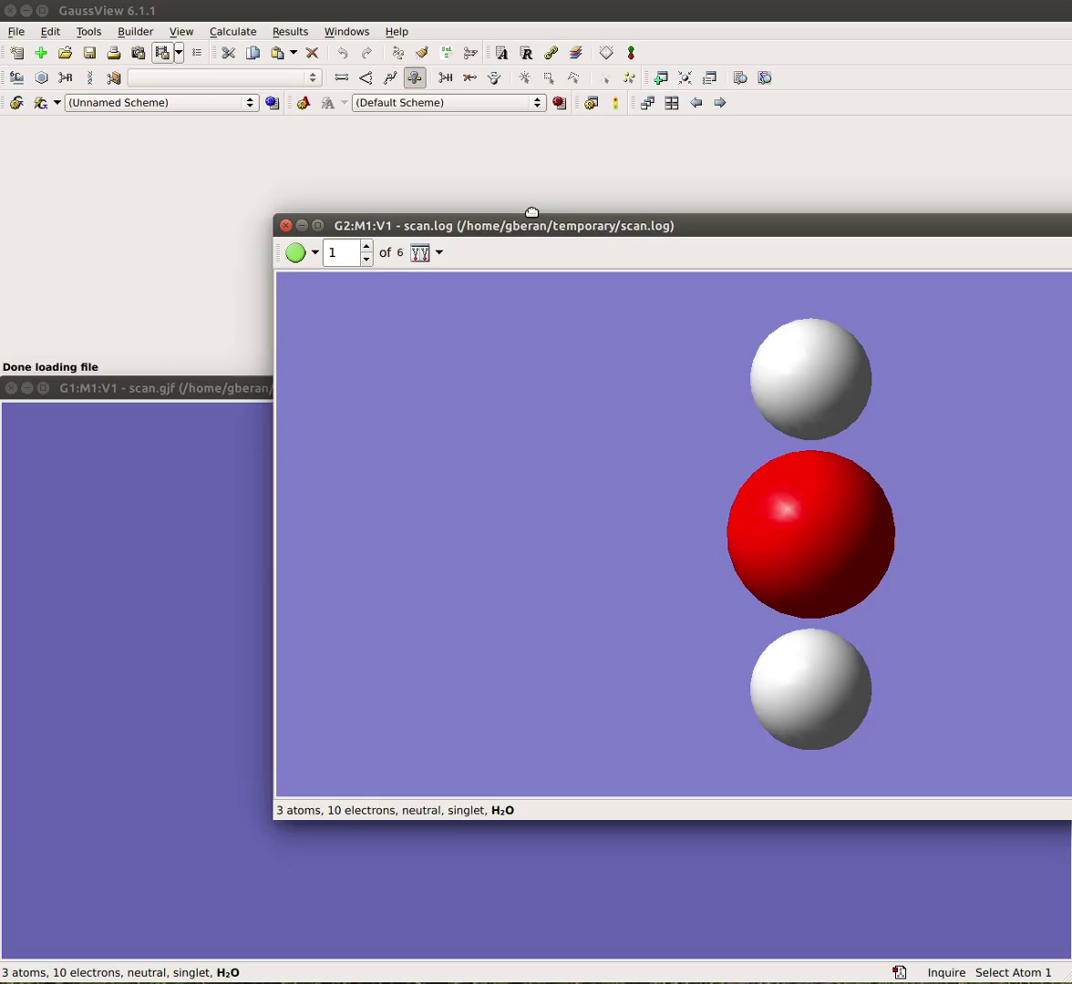
left_click_drag(627, 218, 334, 184)
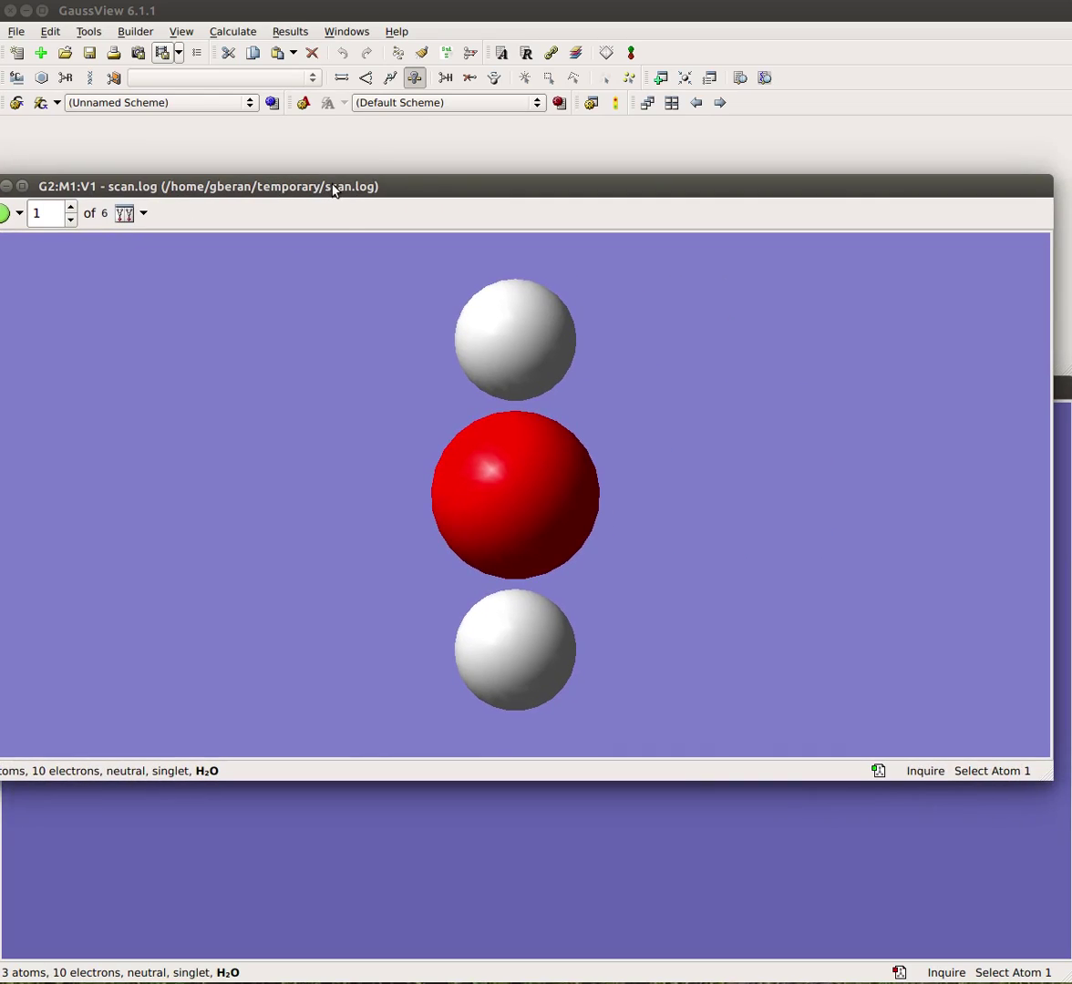
left_click_drag(438, 448, 522, 463)
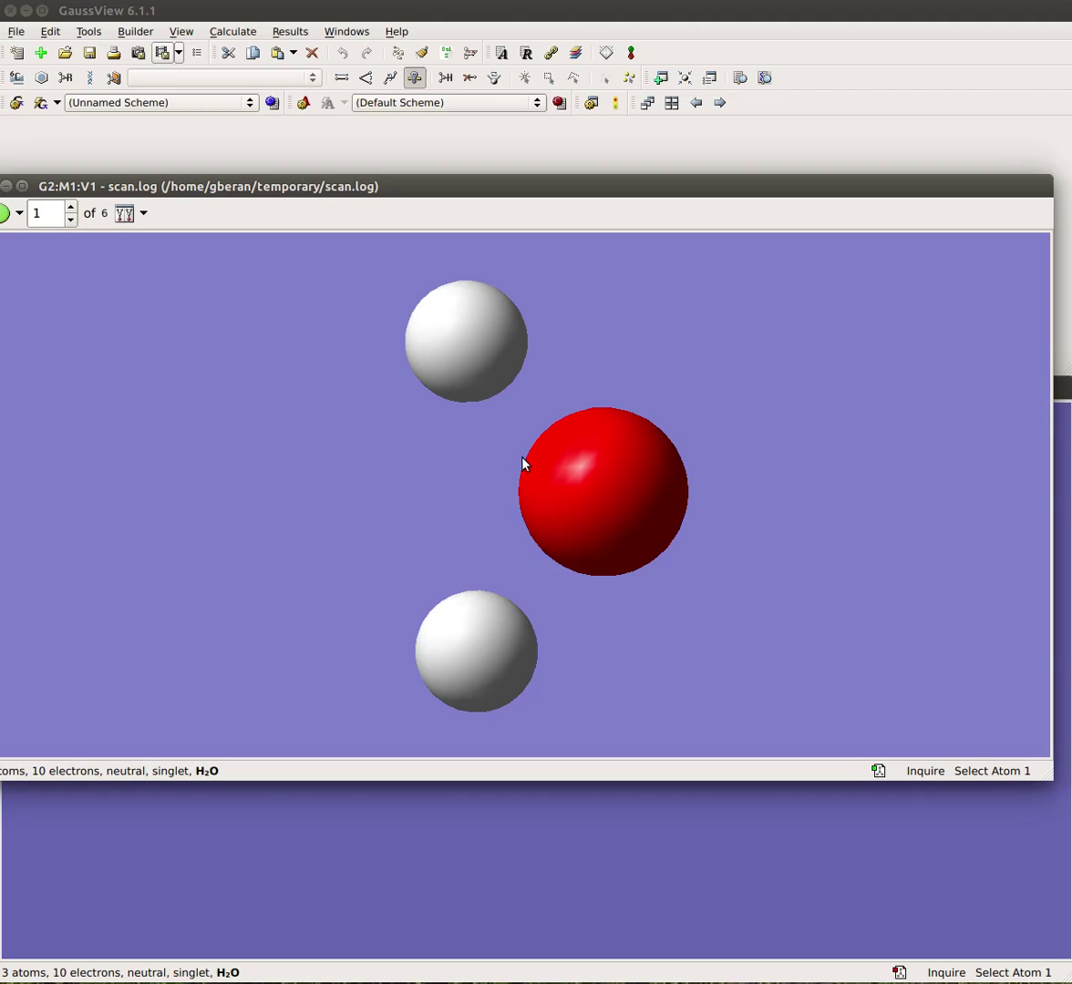
Step through the scan geometries up to structure 6 of 6.
left_click(71, 211)
left_click(71, 210)
left_click(71, 210)
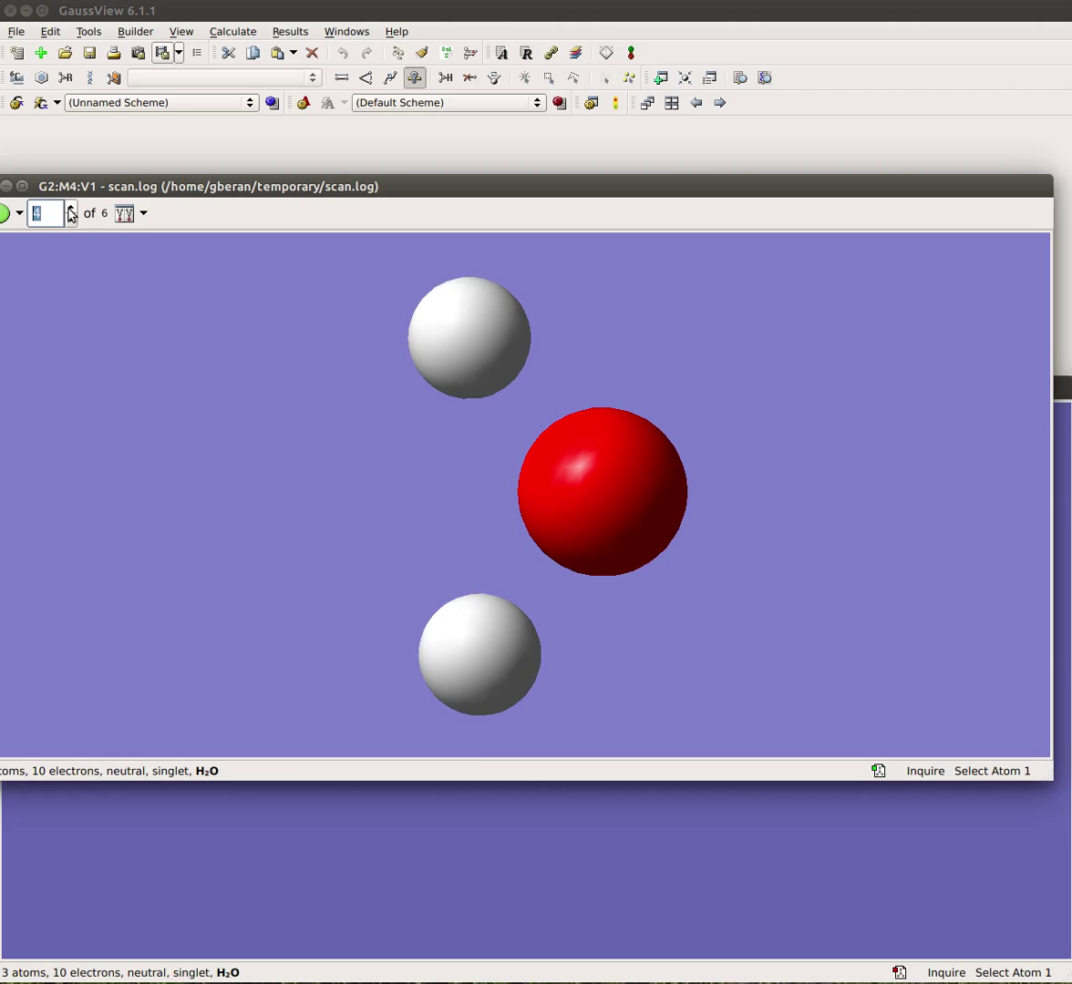
left_click(72, 211)
left_click(71, 210)
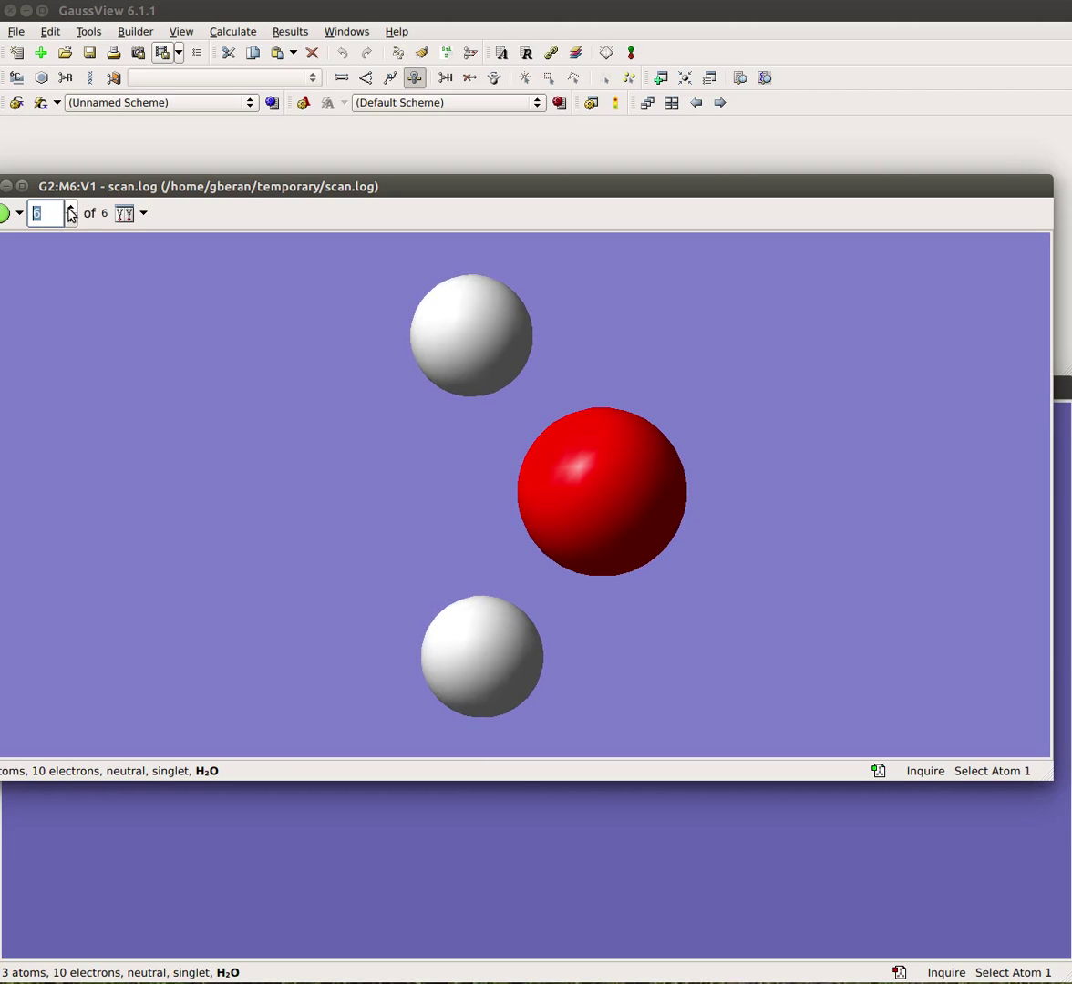
Open the Scan of Total Energy plot for scan.log and move it above the molecule.
left_click(290, 32)
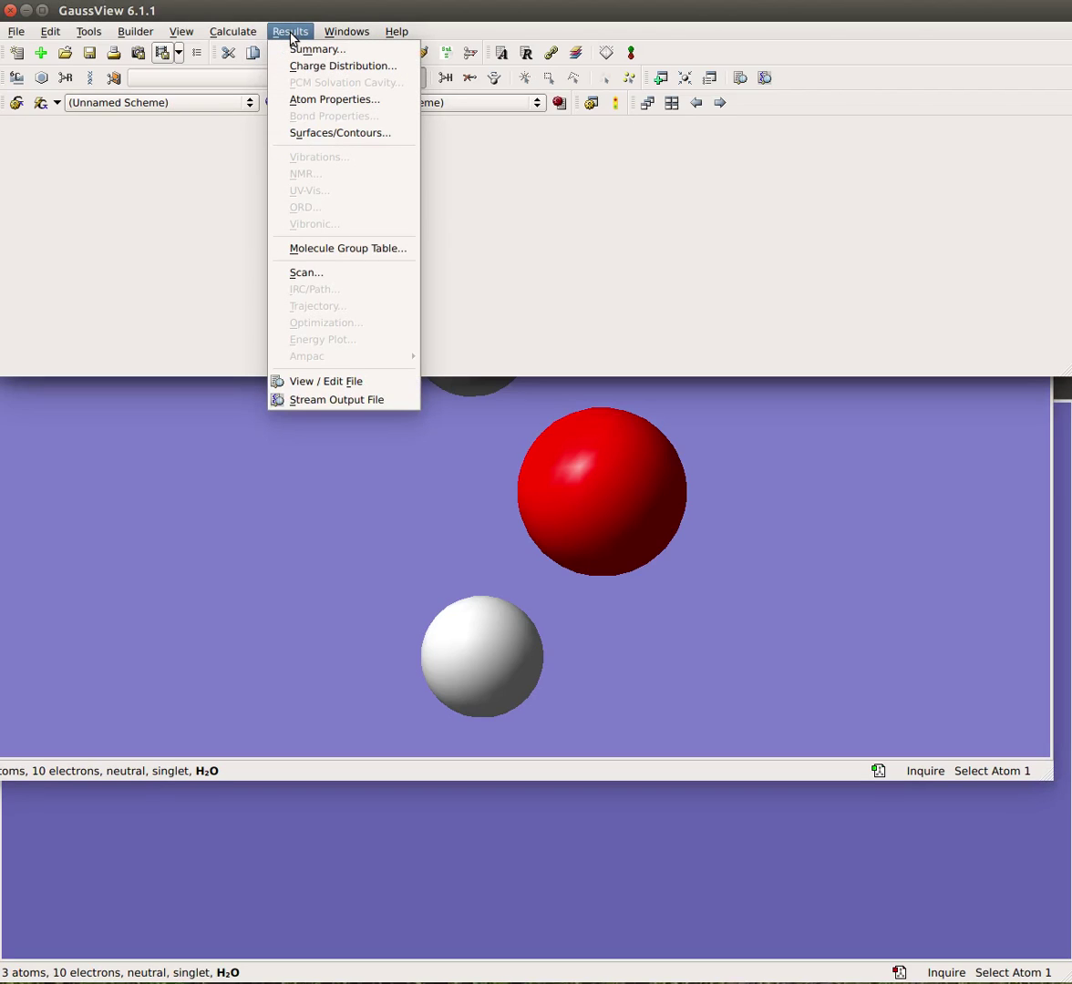
left_click(306, 274)
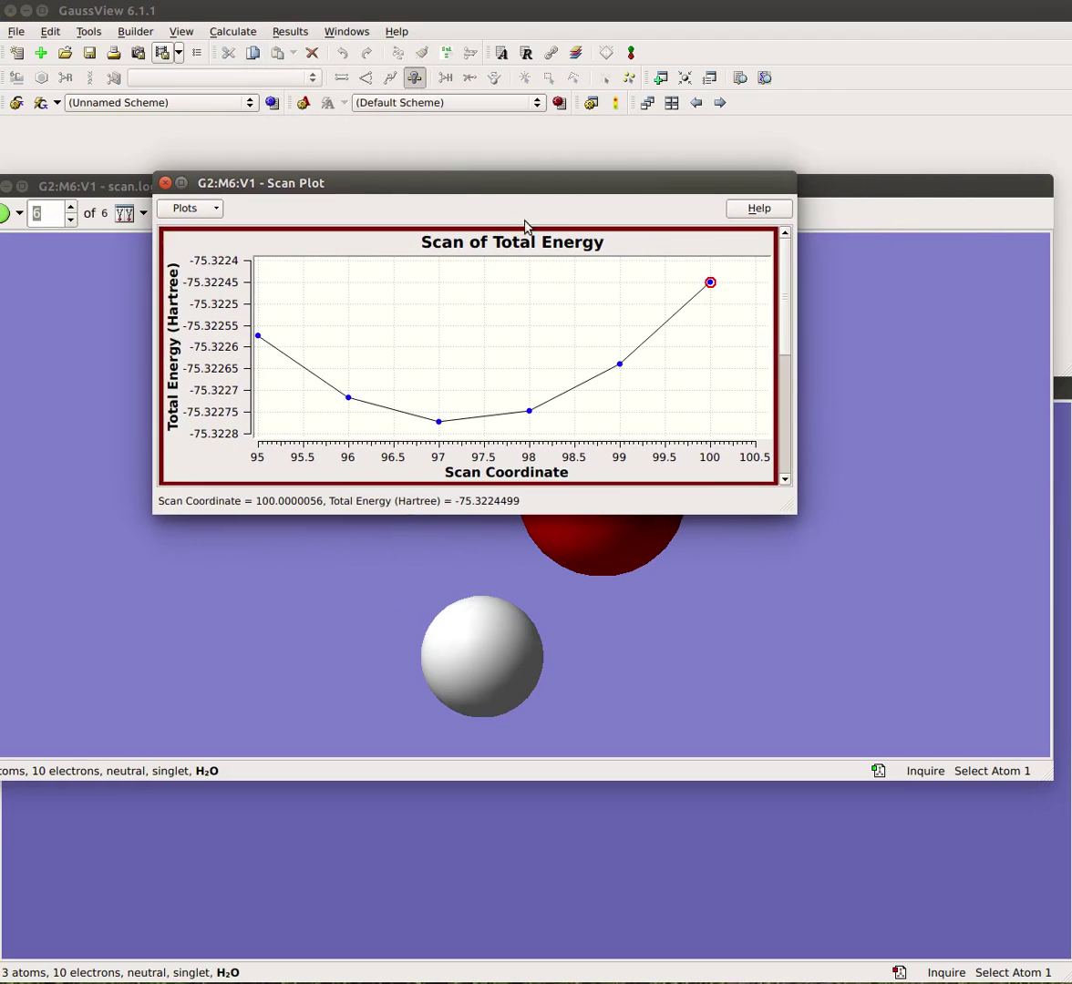
left_click_drag(493, 194, 495, 65)
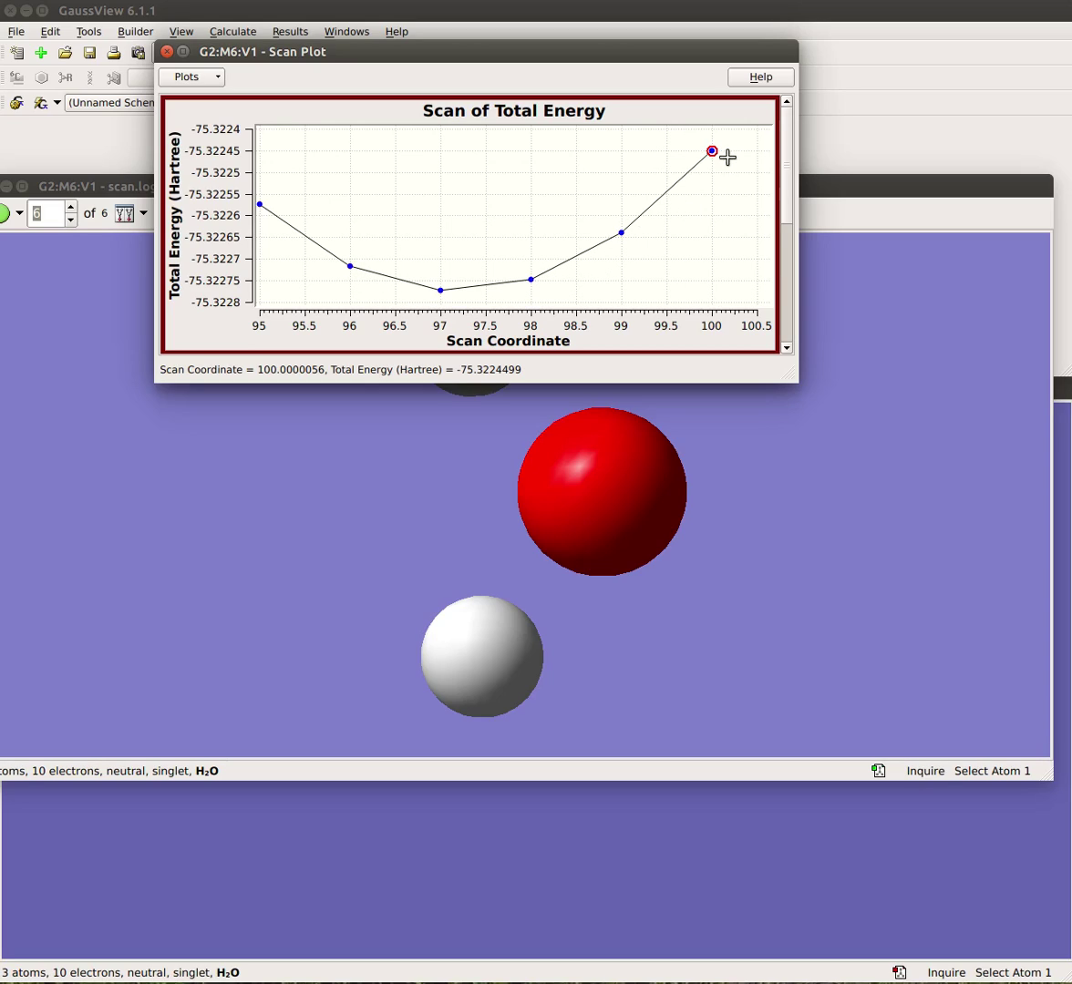
Step through scan points 95 to 99, viewing each point's geometry and energy.
left_click(260, 205)
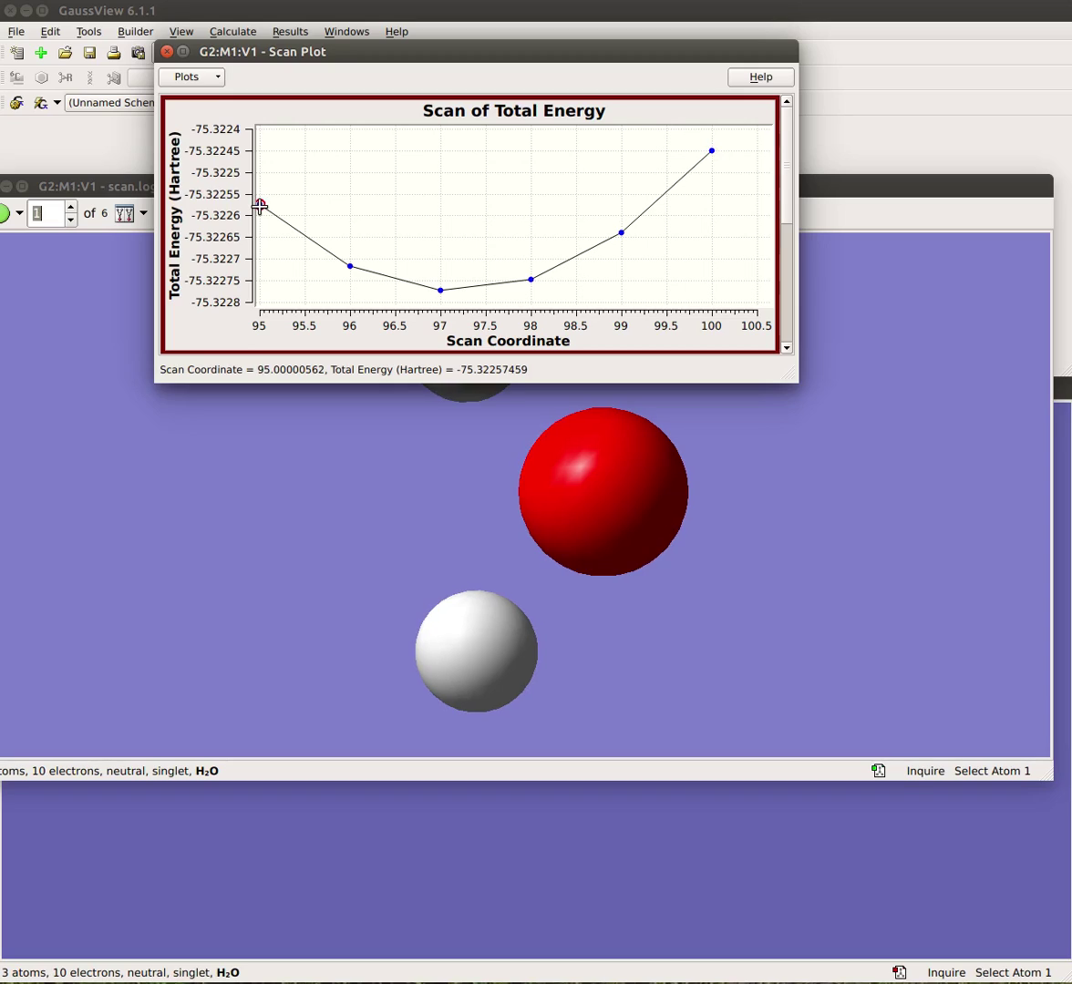
left_click(350, 267)
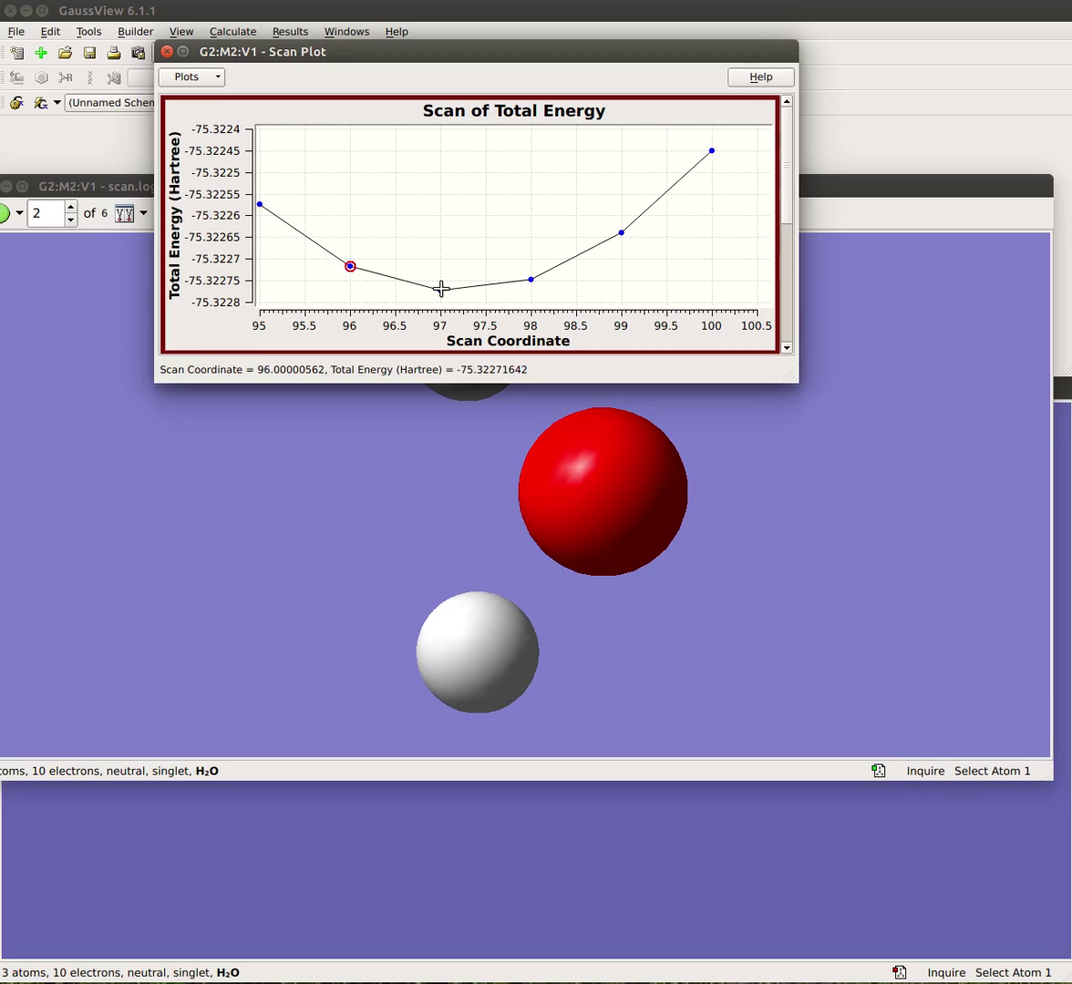
left_click(441, 289)
left_click(531, 279)
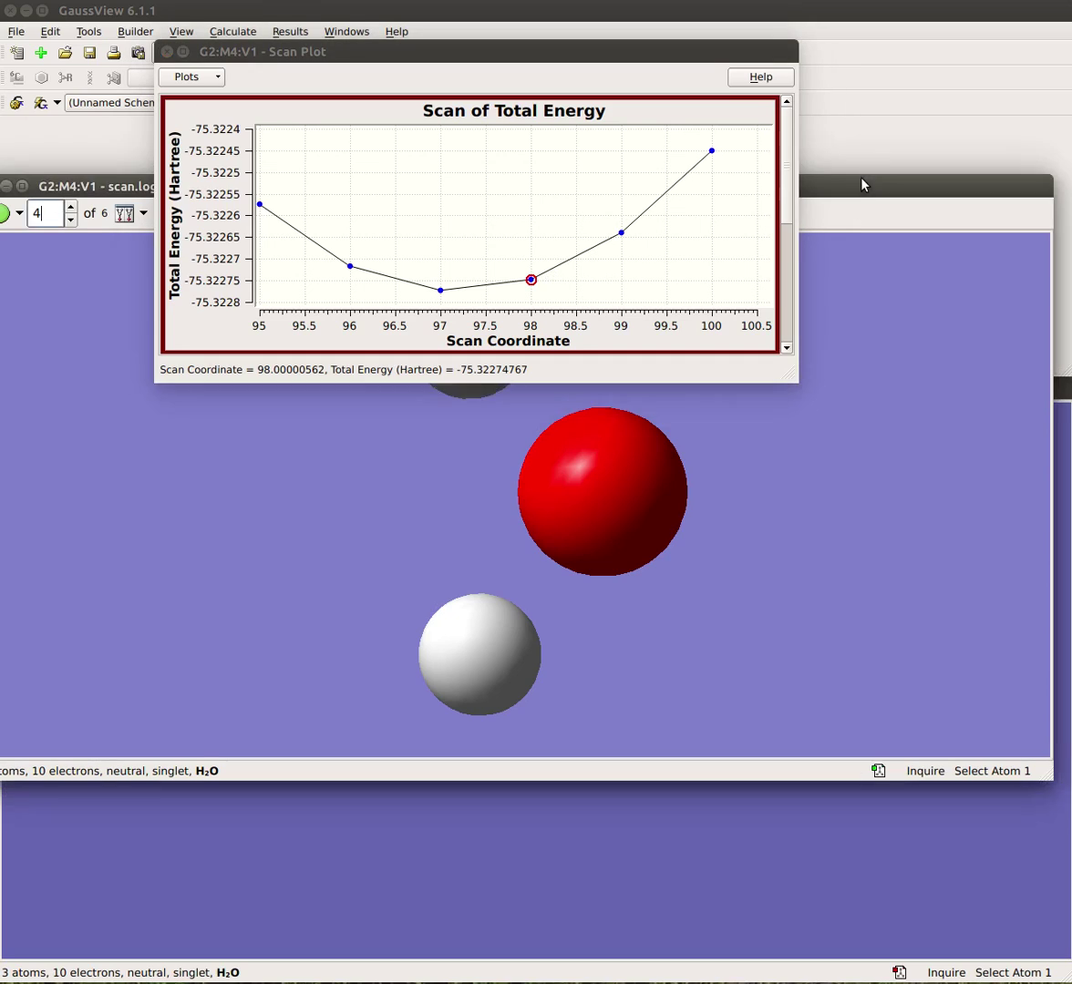
left_click_drag(864, 185, 867, 358)
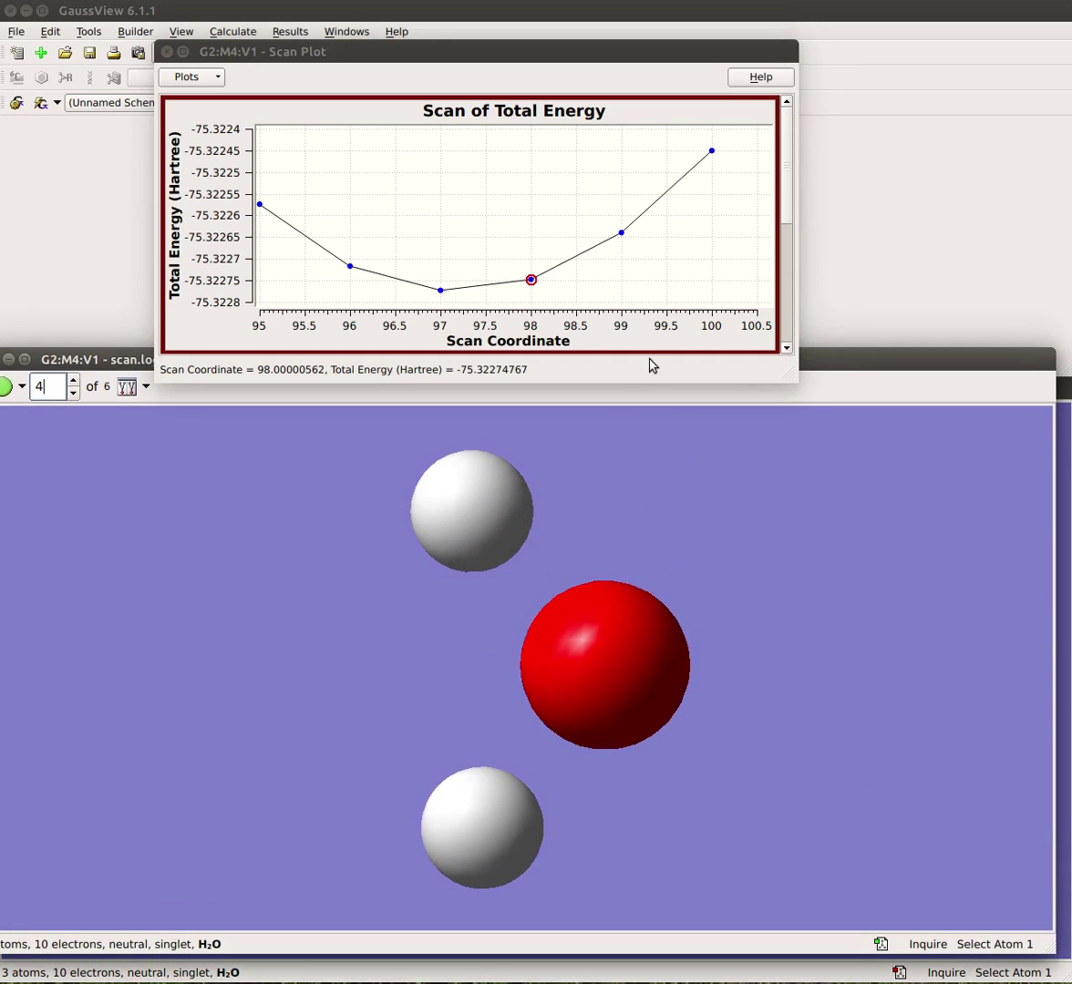
left_click(622, 234)
Step back through points 98, 97 and 96 to 95, comparing energies around the minimum at 97.
left_click(531, 279)
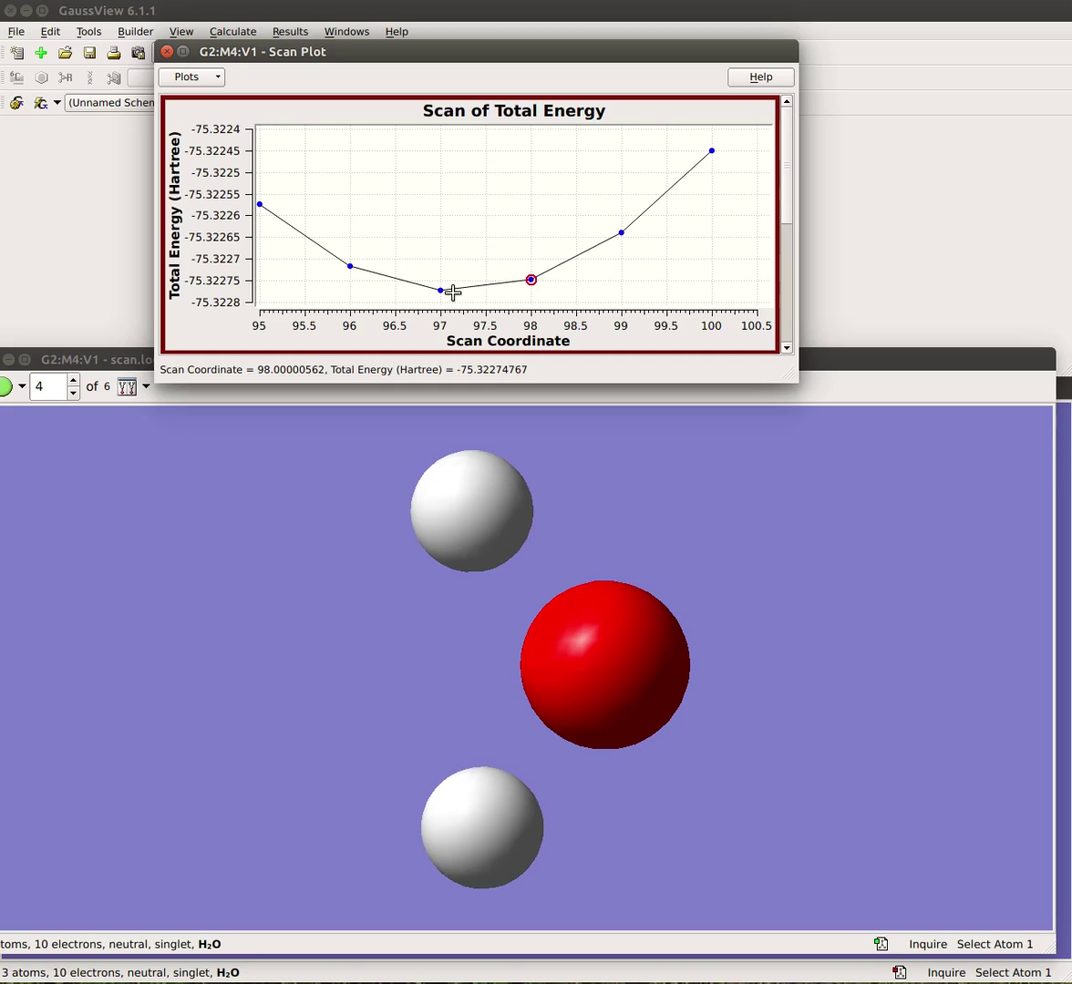
left_click(441, 290)
left_click(350, 266)
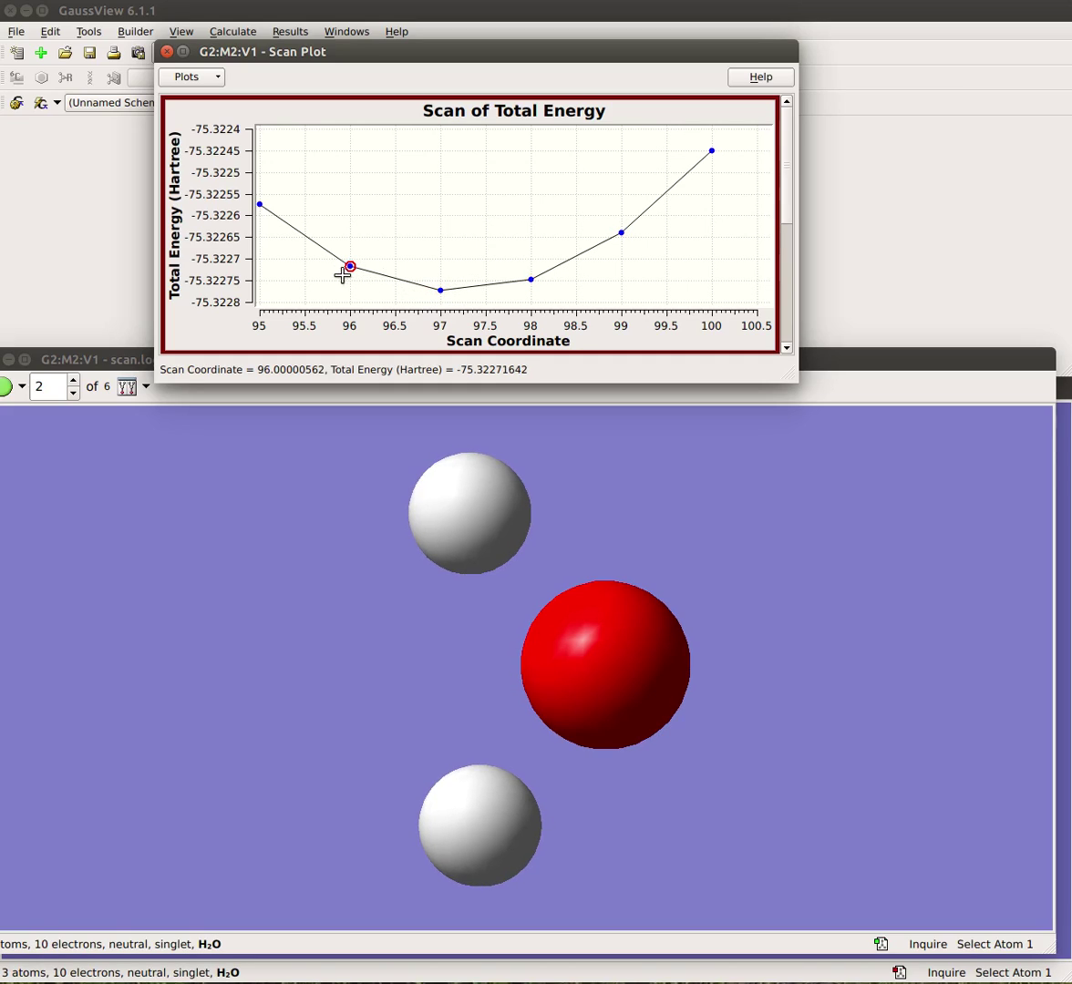
left_click(260, 204)
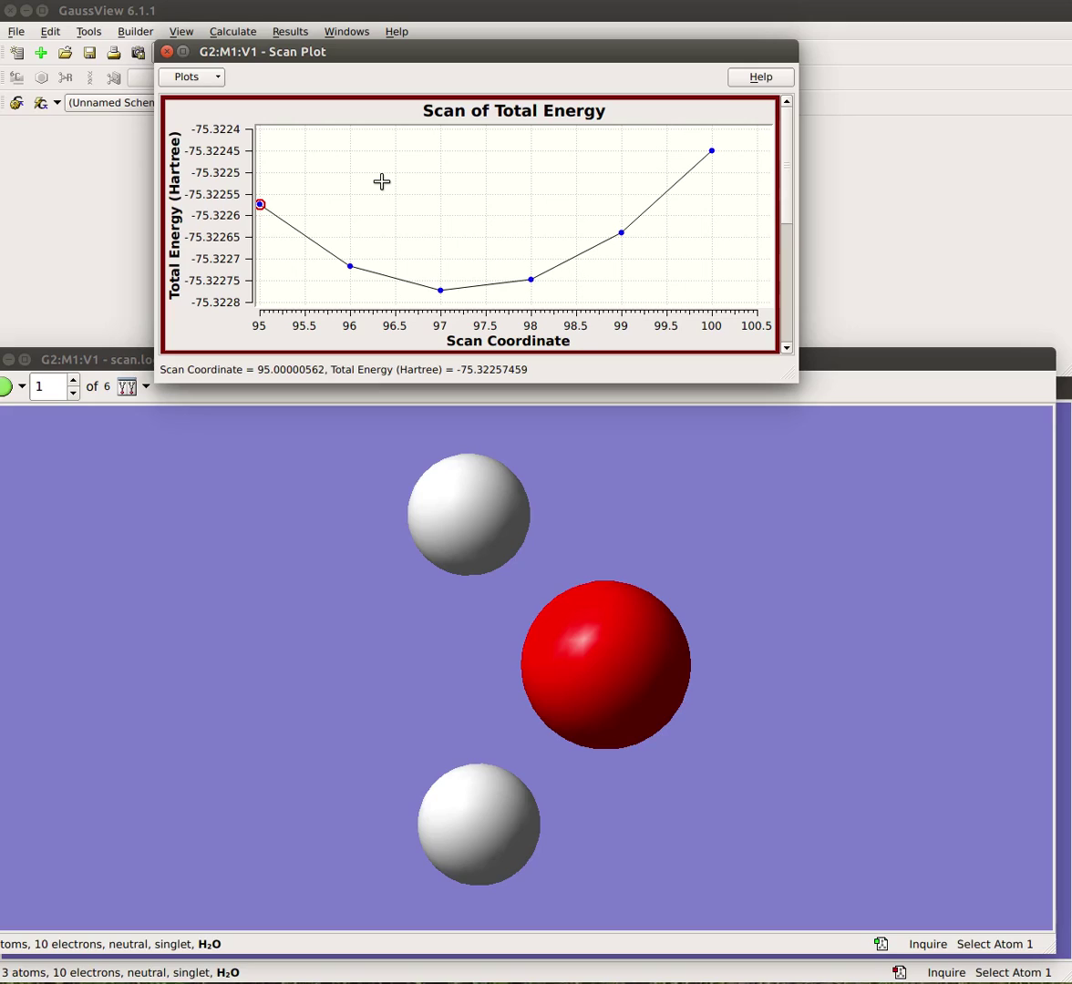